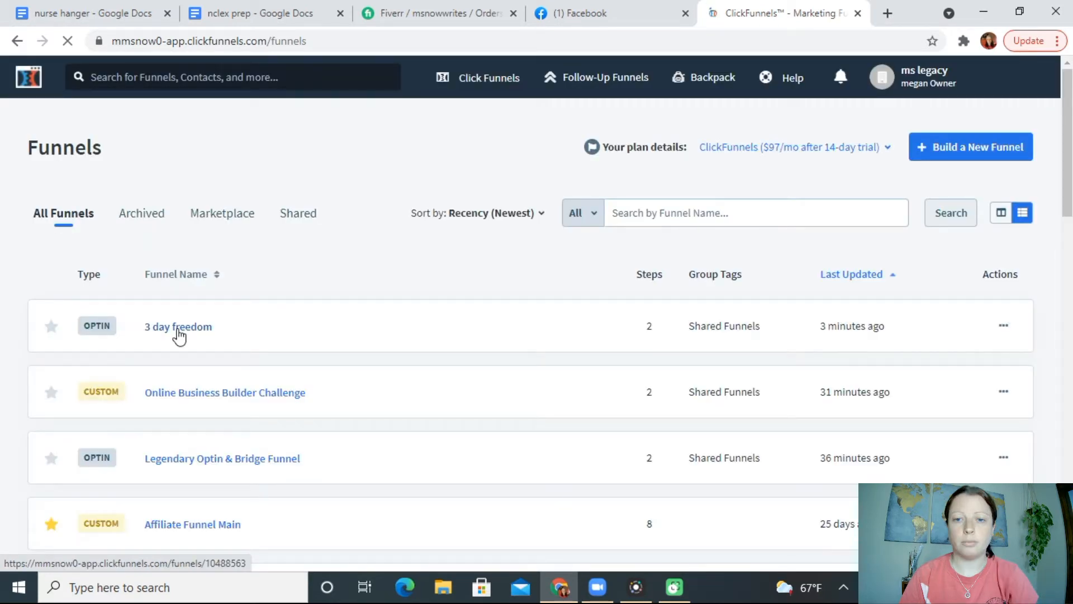
- Open the Freedom optin page of the "3 day freedom" funnel for editing
{"action": "left_click", "coordinate": [178, 331]}
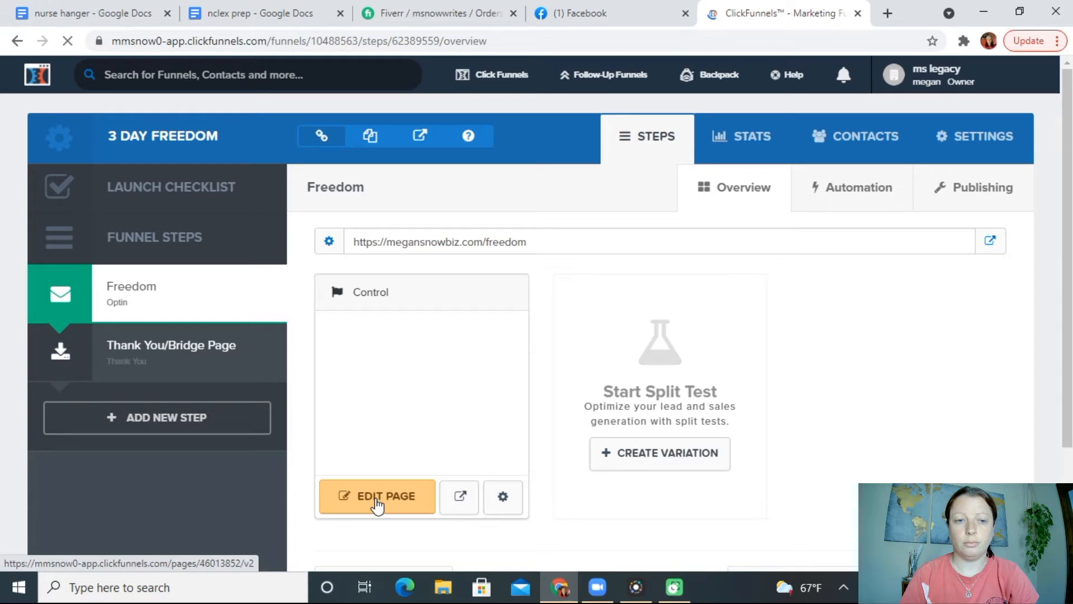
{"action": "left_click", "coordinate": [377, 503]}
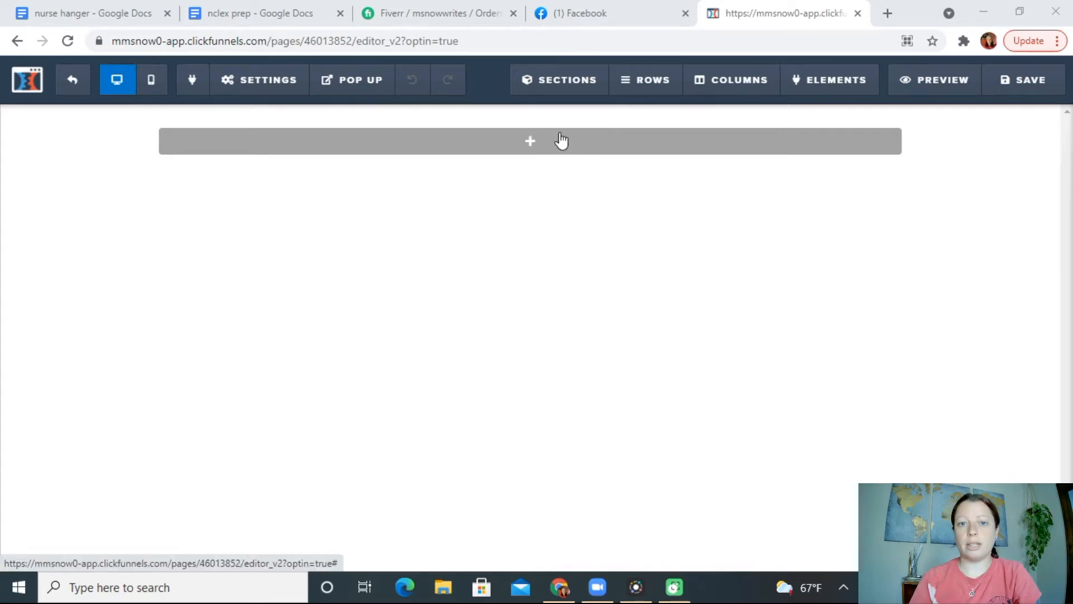
{"action": "left_click", "coordinate": [623, 87]}
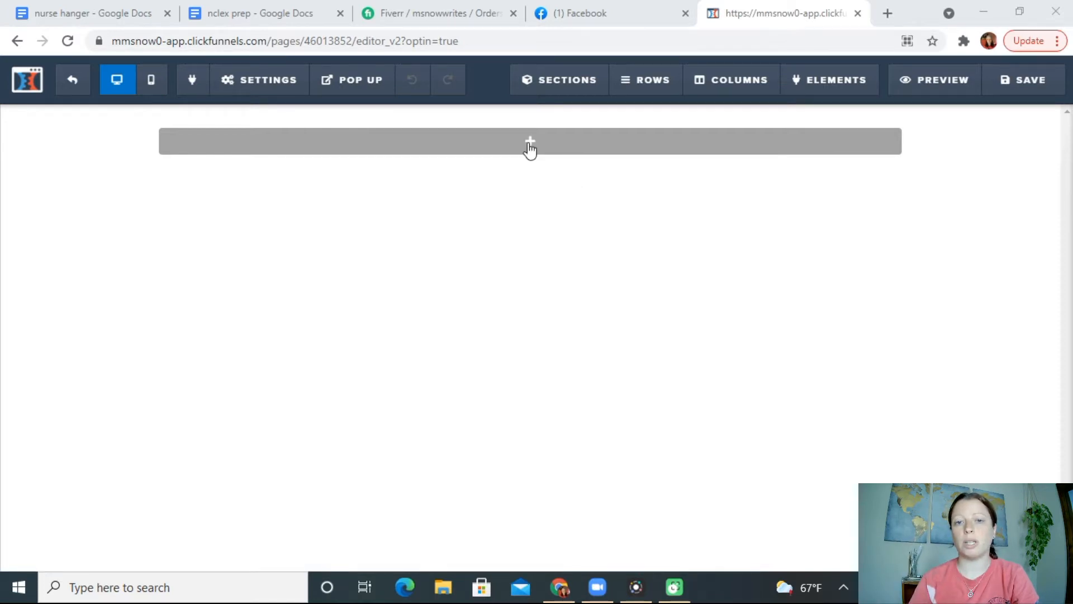
- Add a new section to the blank page, containing a one-column row with a headline element
{"action": "mouse_move", "coordinate": [529, 149]}
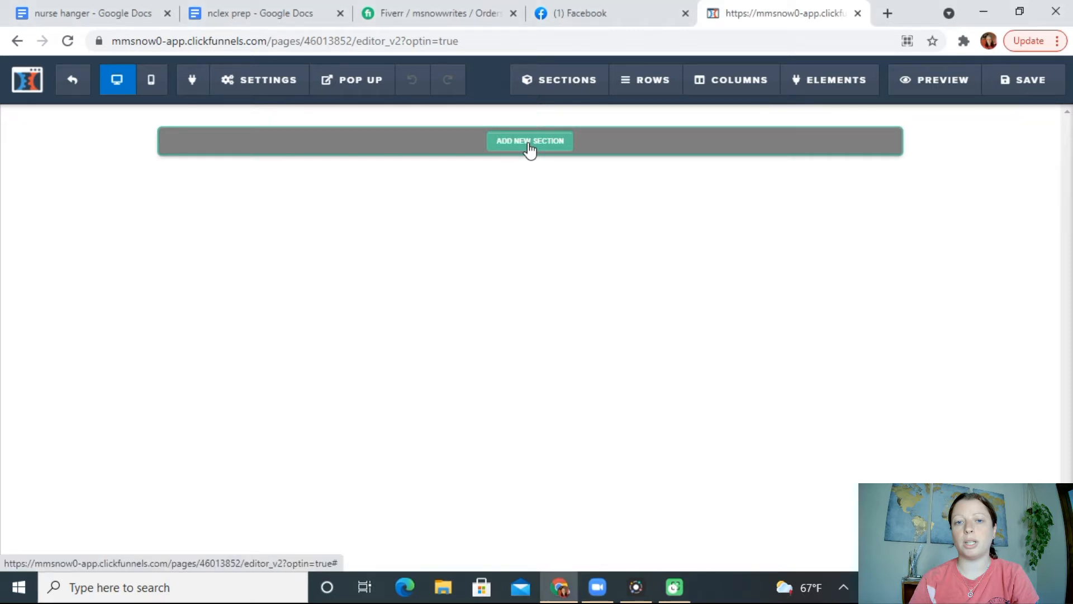
{"action": "left_click", "coordinate": [529, 149]}
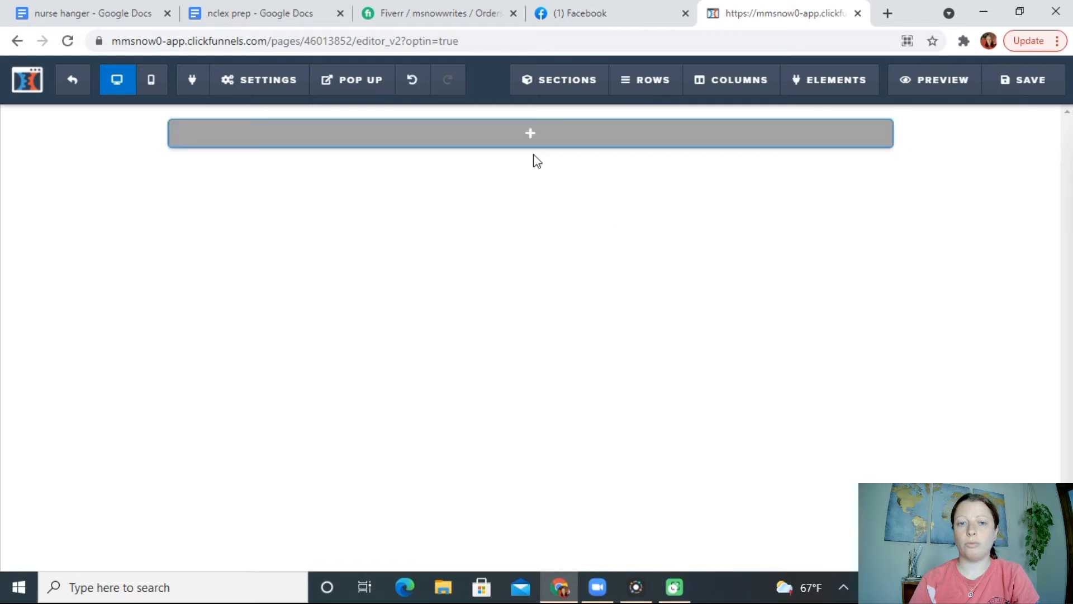
{"action": "left_click", "coordinate": [530, 134]}
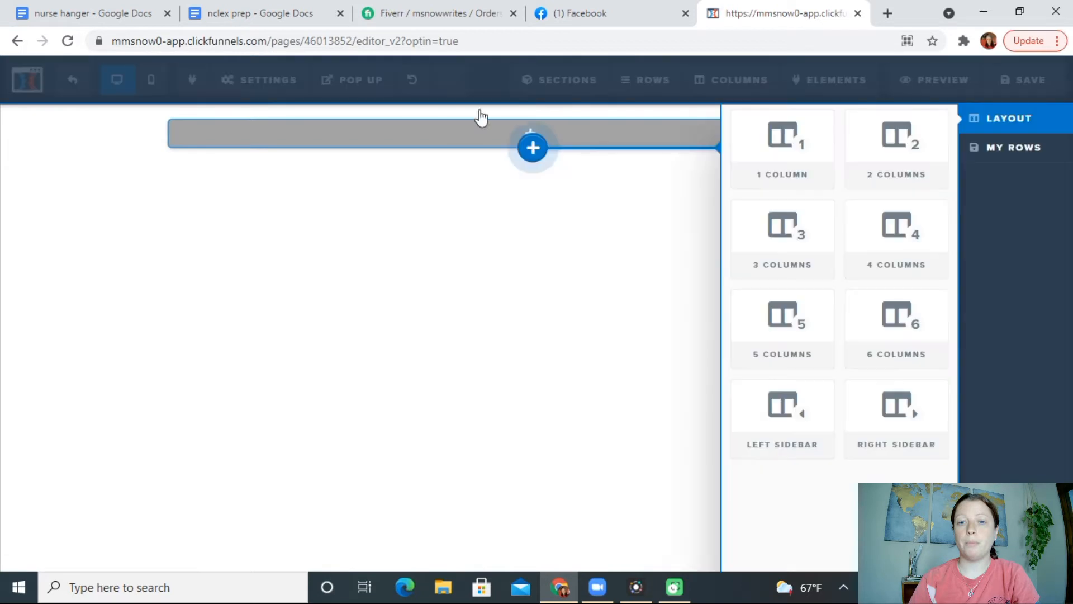
{"action": "left_click", "coordinate": [776, 165]}
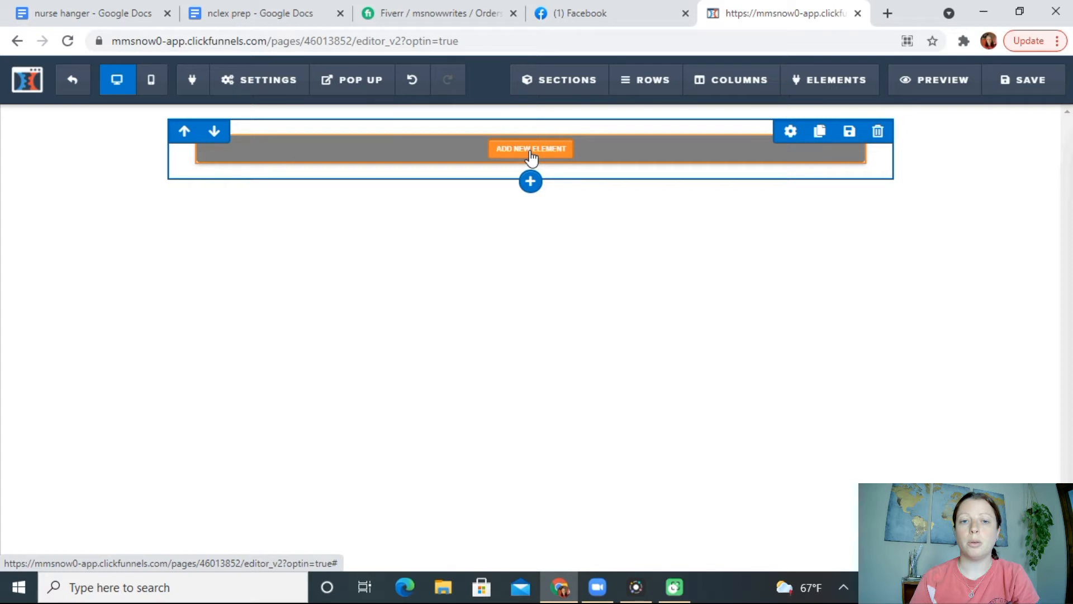
{"action": "left_click", "coordinate": [531, 149]}
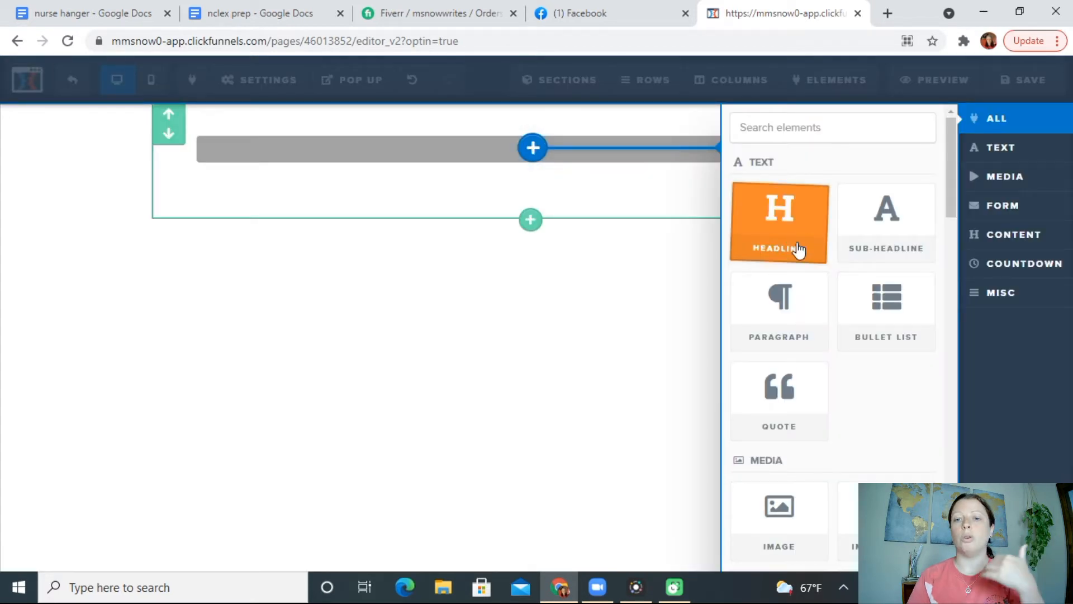
{"action": "left_click", "coordinate": [813, 278]}
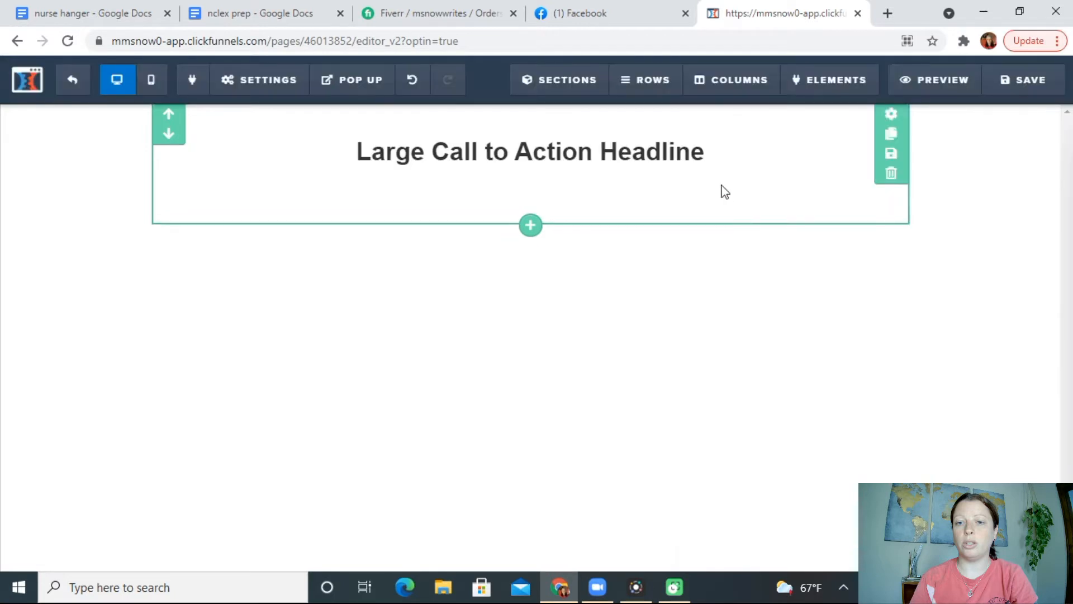
- Replace the headline's placeholder text with "Learn The Simple 3 Steps To Make Money Online"
{"action": "left_click", "coordinate": [712, 157]}
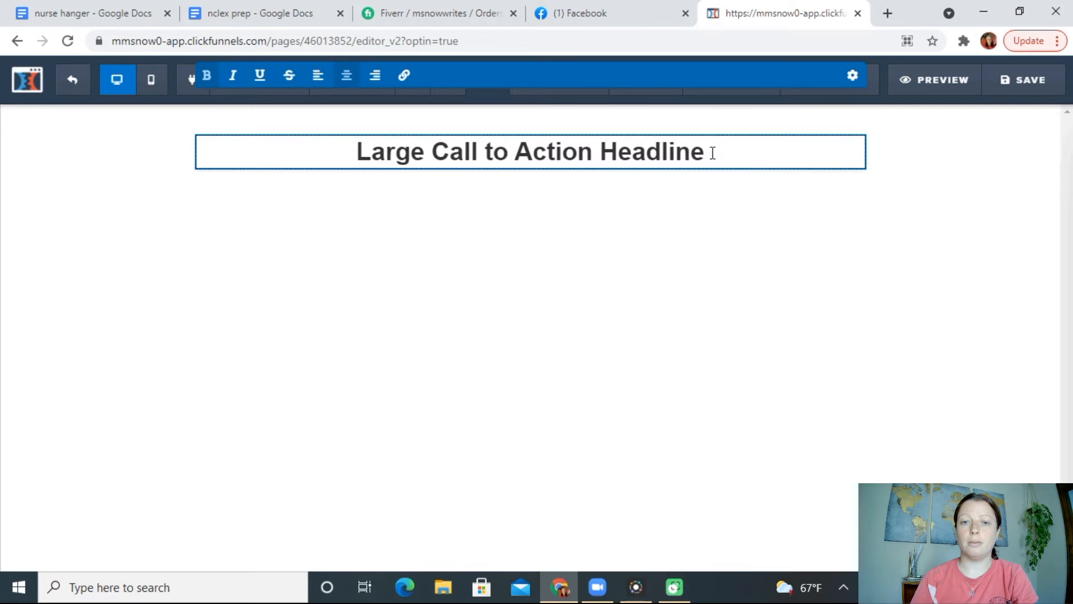
{"action": "left_click", "coordinate": [591, 157]}
{"action": "left_click_drag", "start_coordinate": [588, 155], "coordinate": [533, 155]}
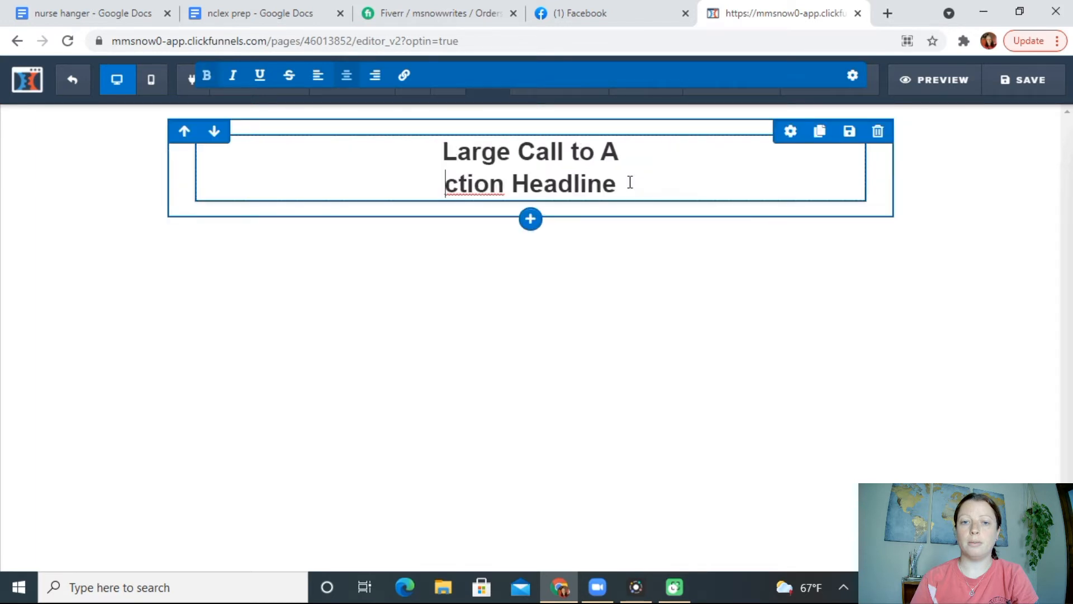
{"action": "left_click_drag", "start_coordinate": [629, 182], "coordinate": [441, 149]}
{"action": "key", "text": "BackSpace"}
{"action": "type", "text": "Learn Te"}
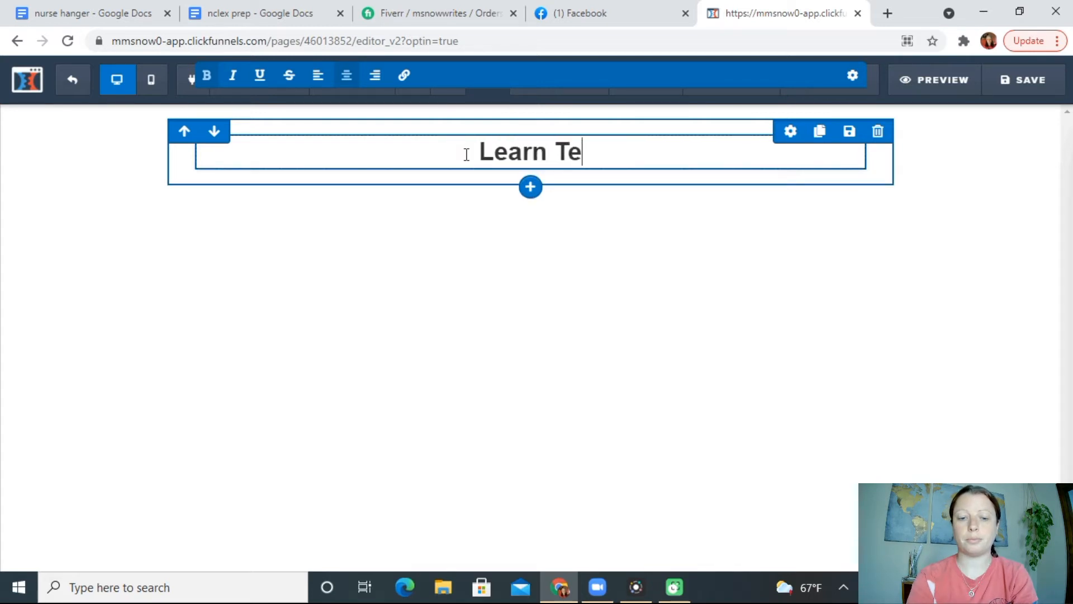
{"action": "key", "text": "BackSpace"}
{"action": "type", "text": "he Si"}
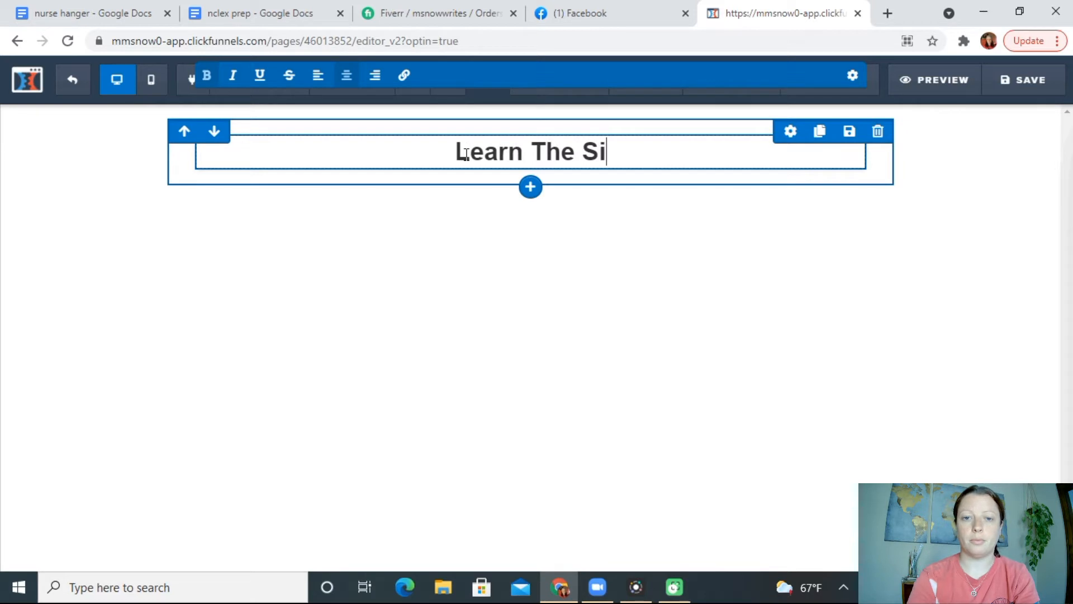
{"action": "type", "text": "mple 3 Steps I use"}
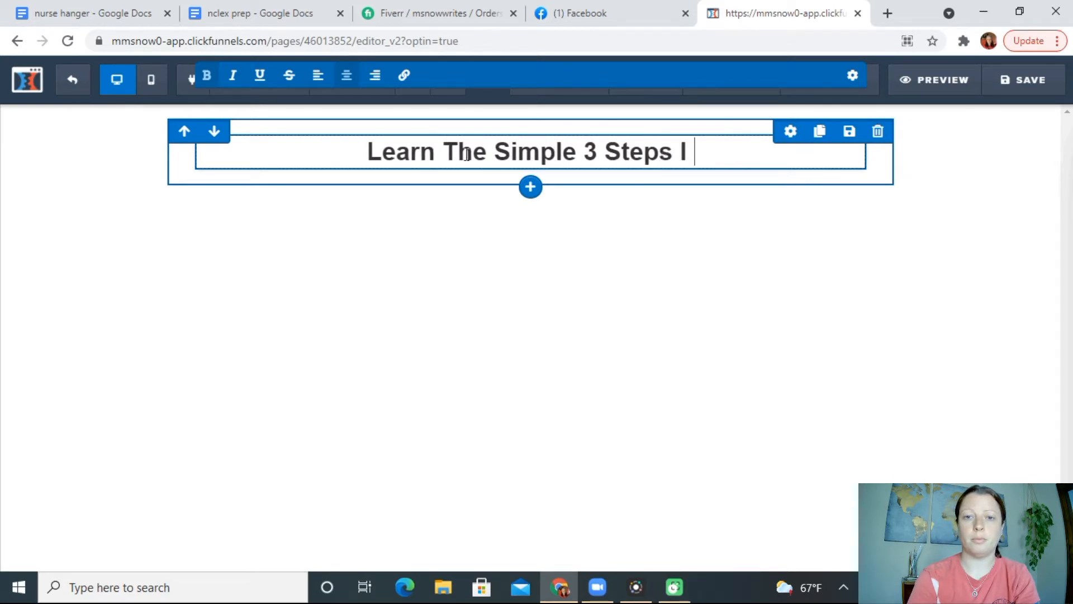
{"action": "key", "text": "BackSpace"}
{"action": "key", "text": "BackSpace"}
{"action": "key", "text": "BackSpace"}
{"action": "key", "text": "BackSpace"}
{"action": "key", "text": "BackSpace"}
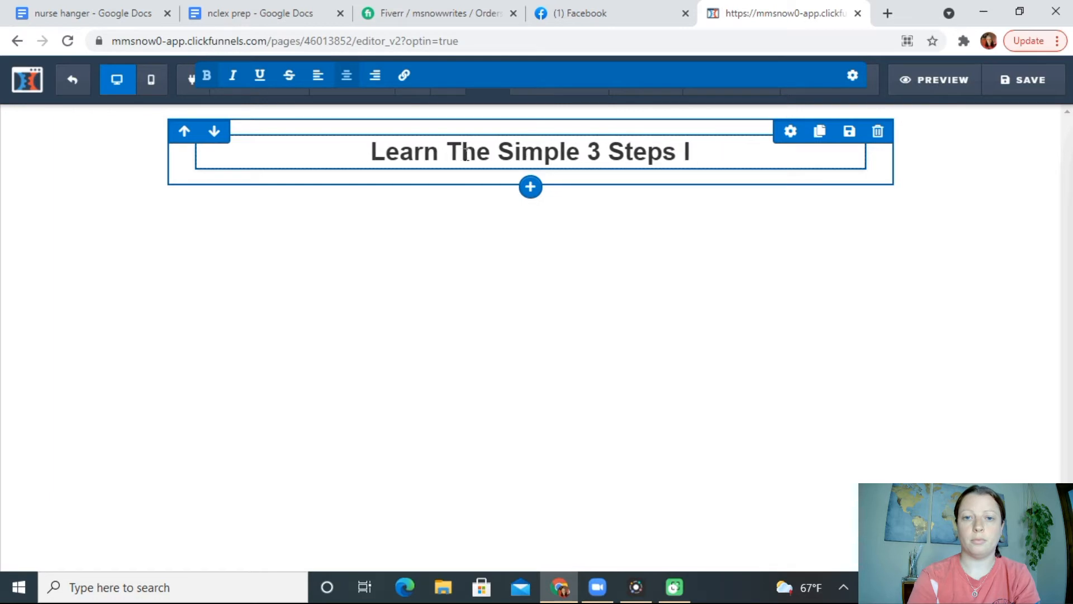
{"action": "type", "text": "To Make"}
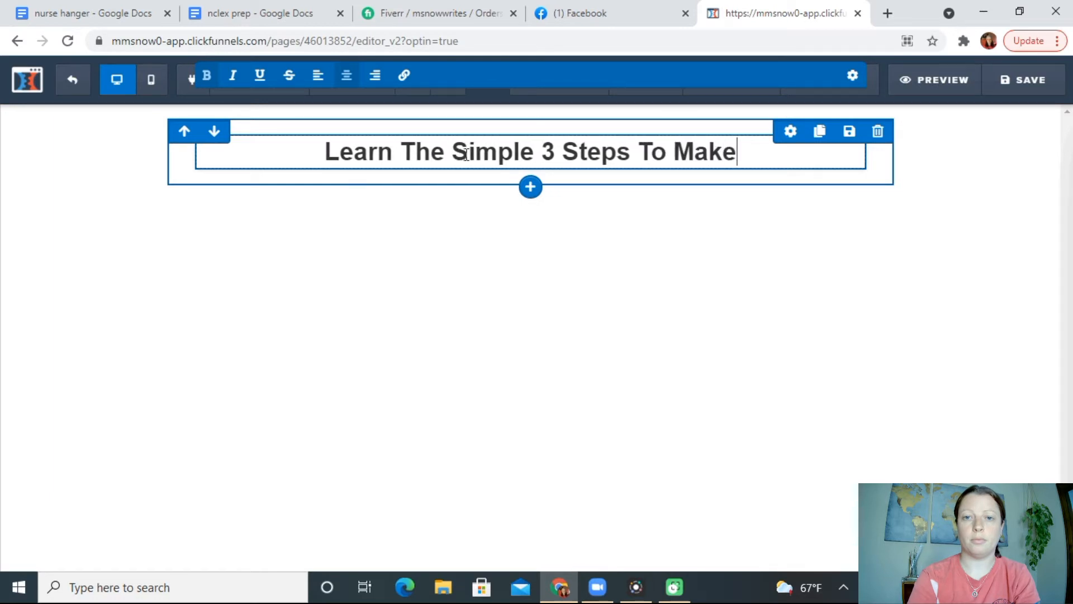
{"action": "type", "text": " Money O"}
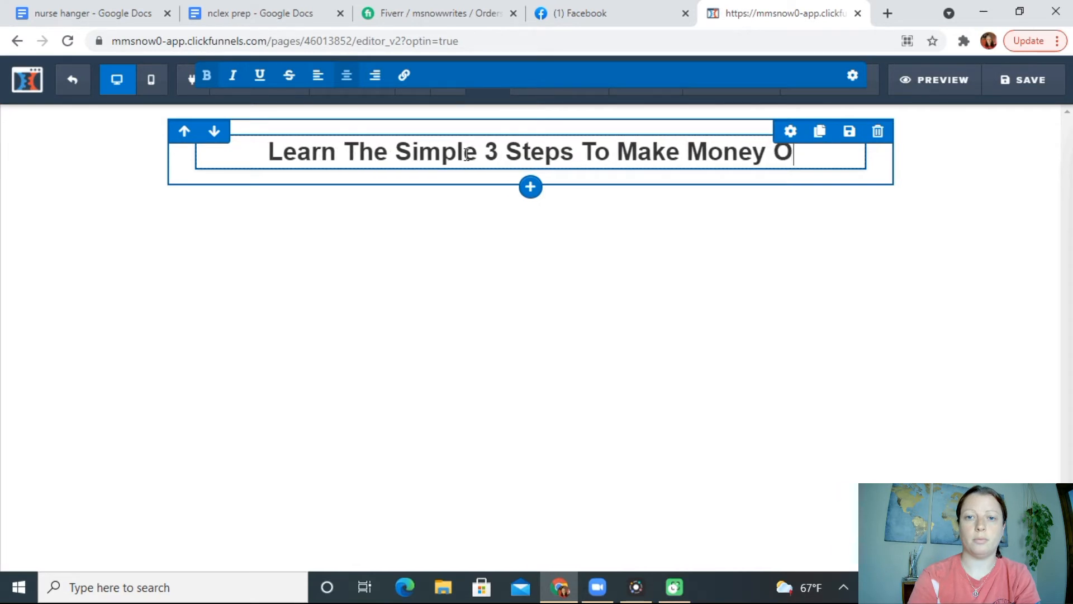
{"action": "type", "text": "nline"}
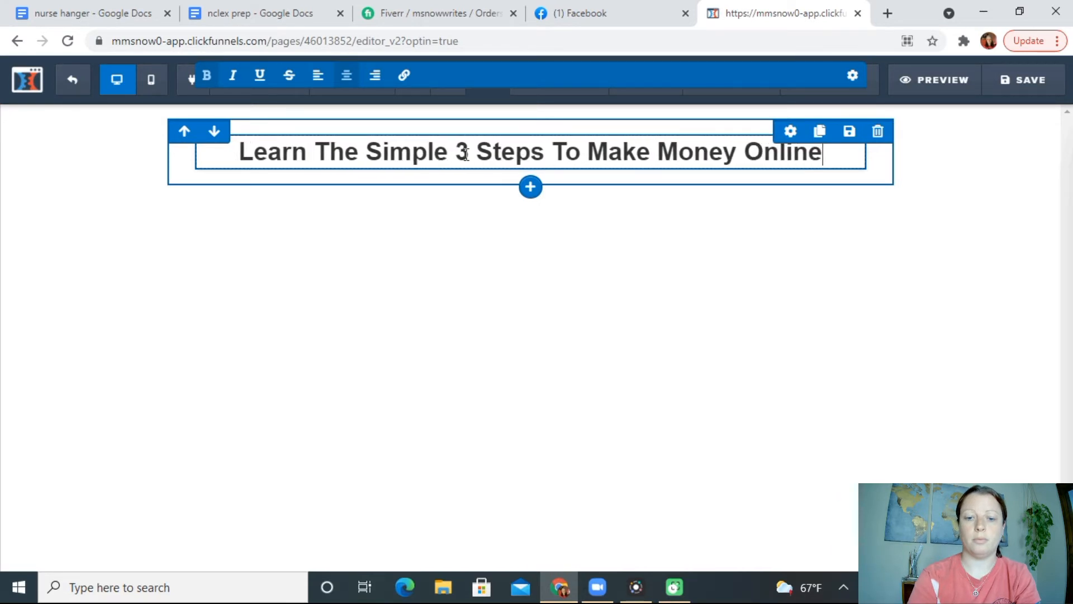
- Break the headline into two lines before "To Make Money Online" and finish editing the text
{"action": "left_click", "coordinate": [552, 154]}
{"action": "key", "text": "Return"}
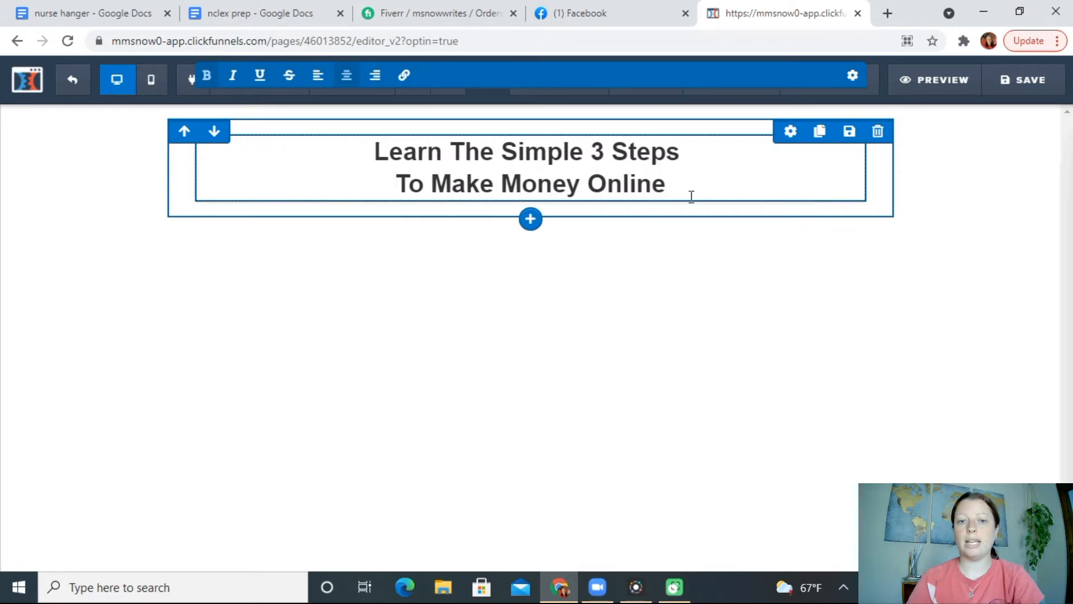
{"action": "left_click", "coordinate": [718, 191]}
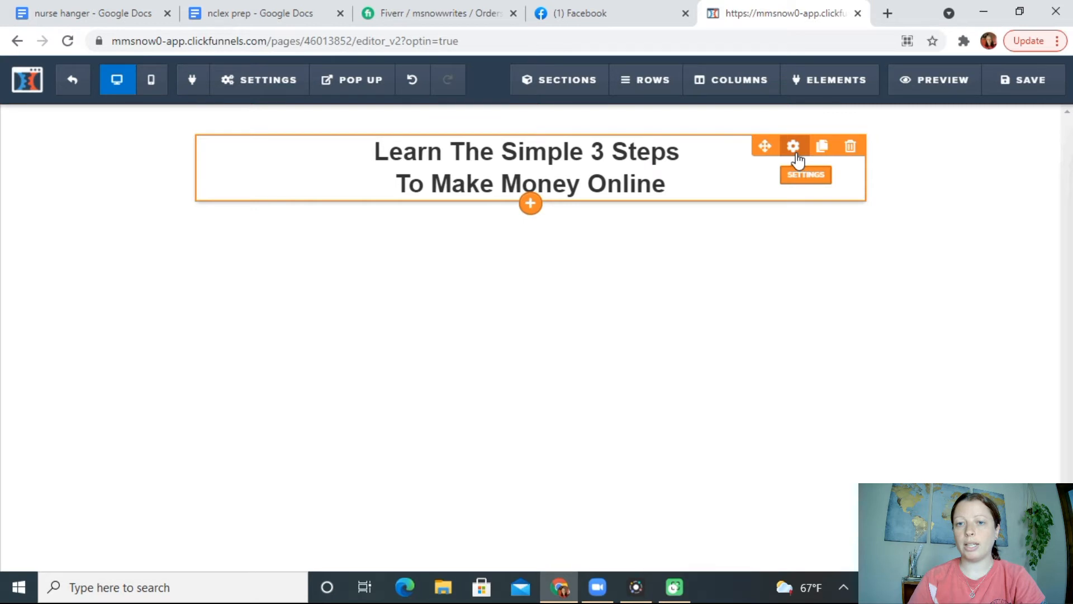
{"action": "left_click", "coordinate": [728, 169]}
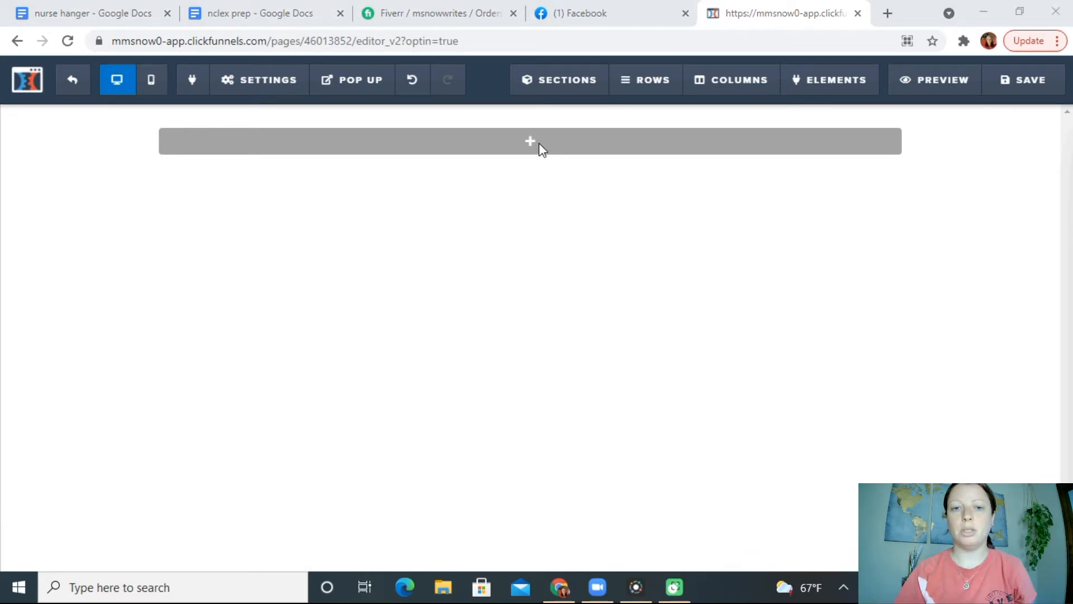
- Build a new section on the empty page with a single-column row and a headline element inside it
{"action": "mouse_move", "coordinate": [533, 147]}
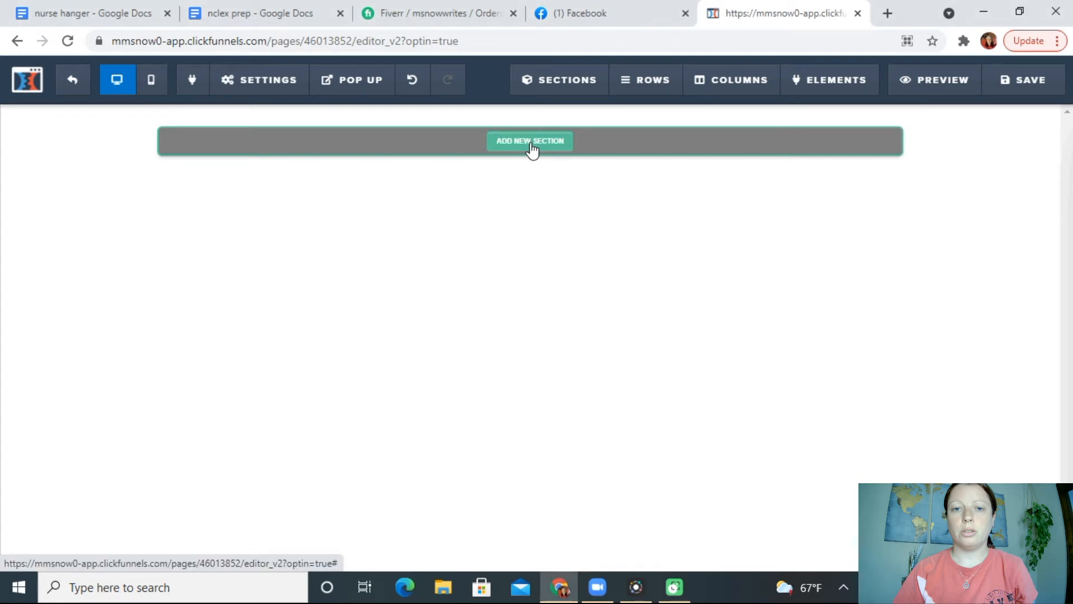
{"action": "left_click", "coordinate": [532, 146]}
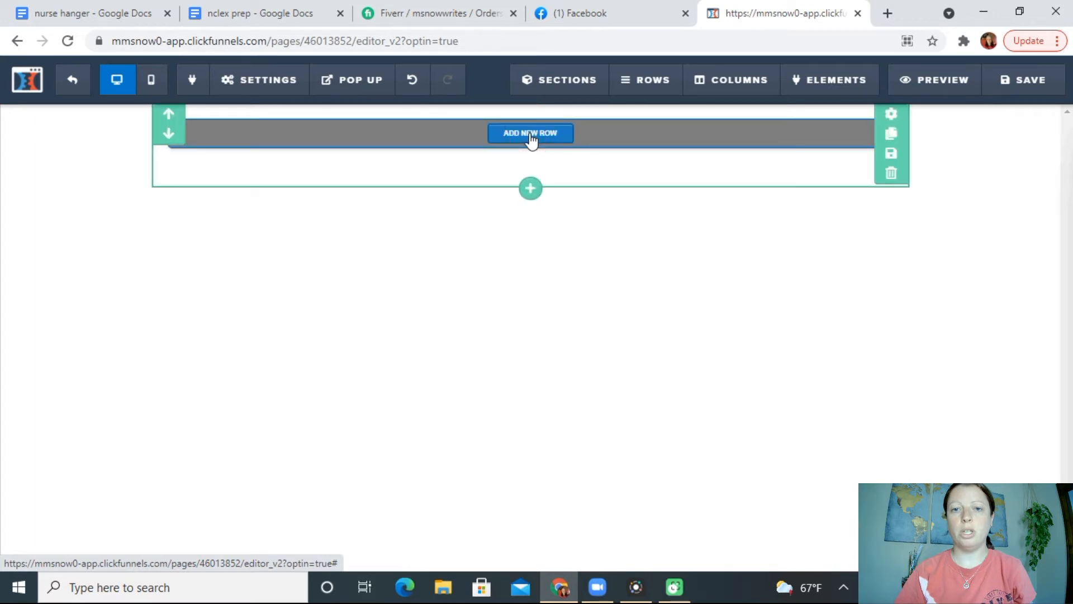
{"action": "left_click", "coordinate": [531, 140]}
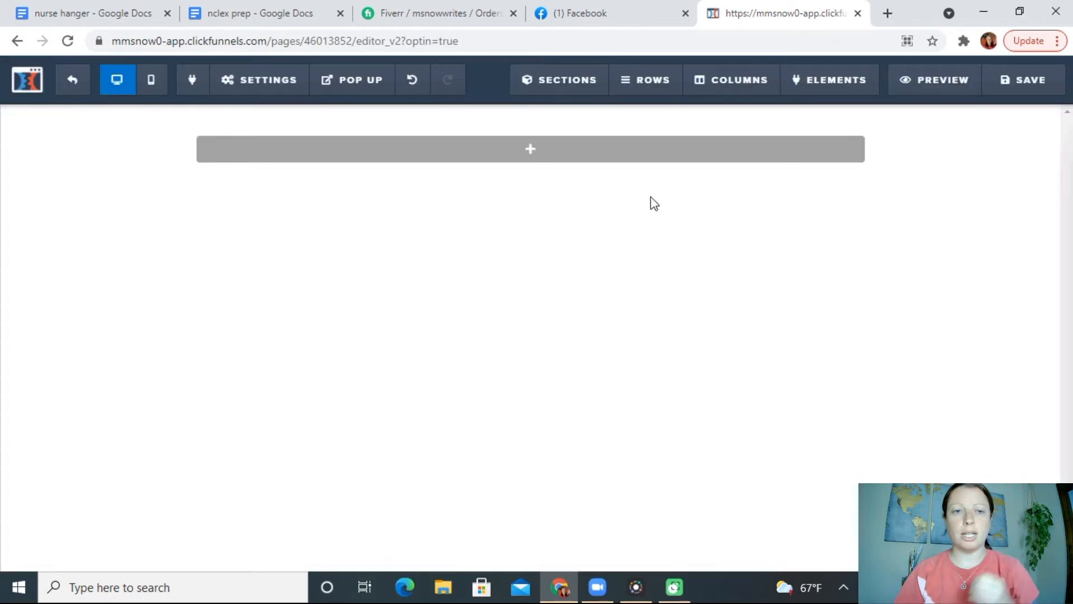
{"action": "mouse_move", "coordinate": [526, 162]}
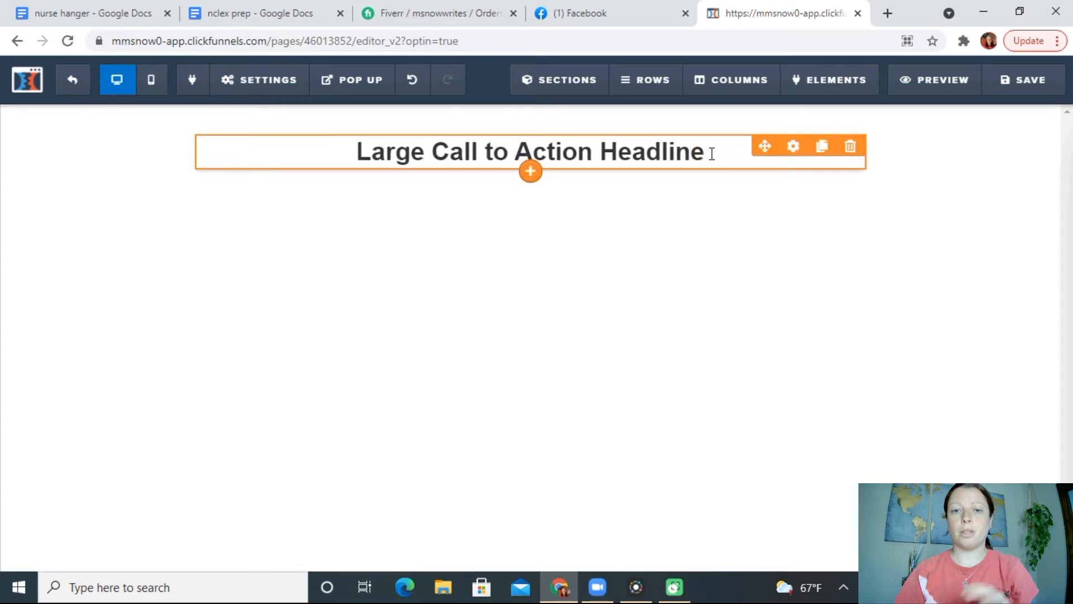
- Change the headline's placeholder text to "Learn The Simple 3 Steps To Make Money Online"
{"action": "left_click", "coordinate": [659, 154]}
{"action": "key", "text": "Return"}
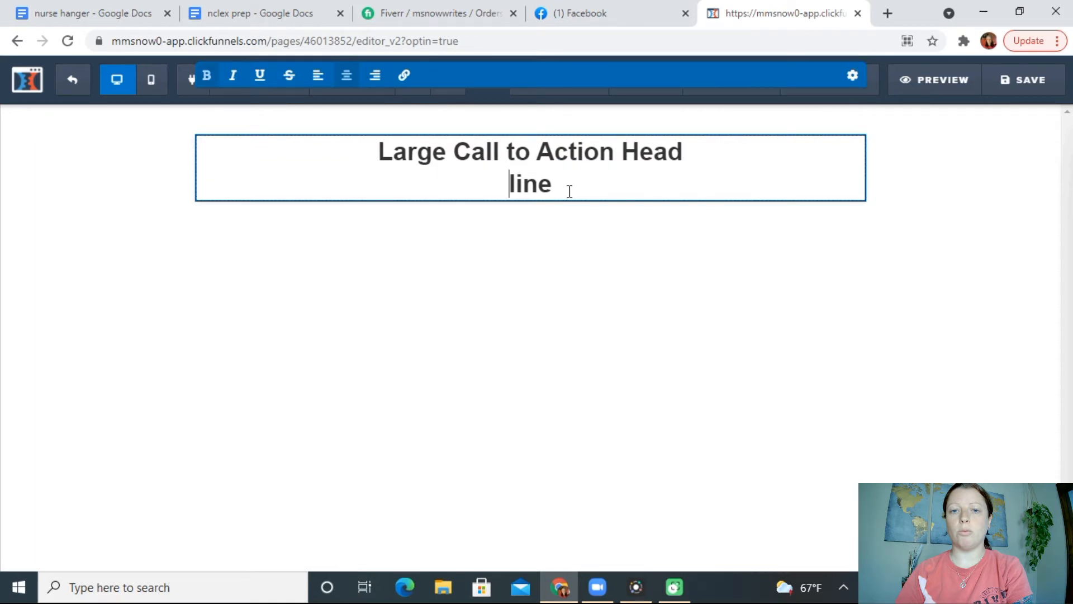
{"action": "key", "text": "ctrl+a"}
{"action": "key", "text": "BackSpace"}
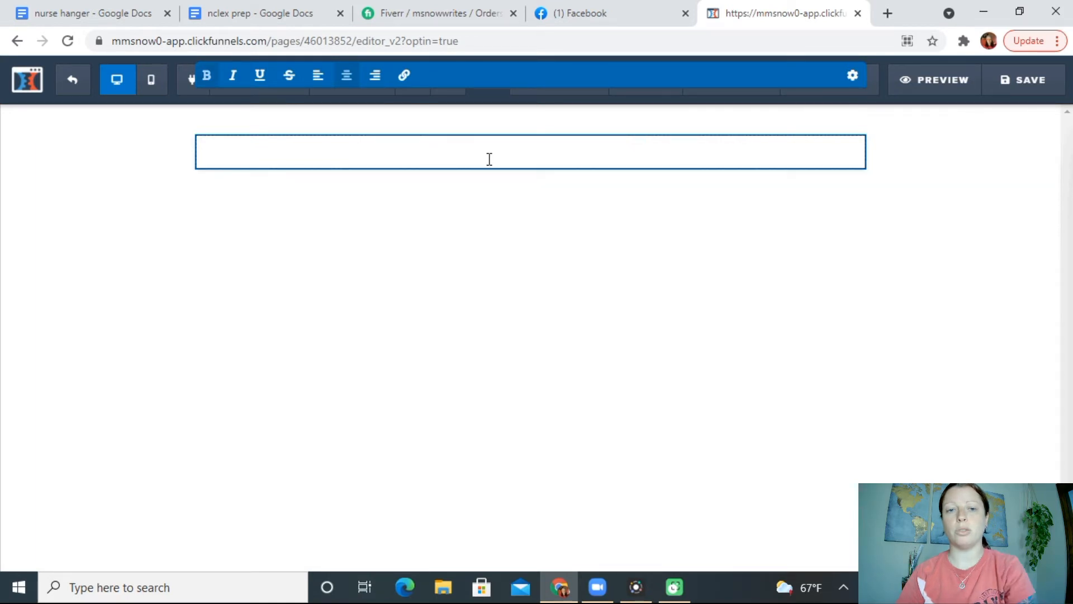
{"action": "type", "text": "Learn "}
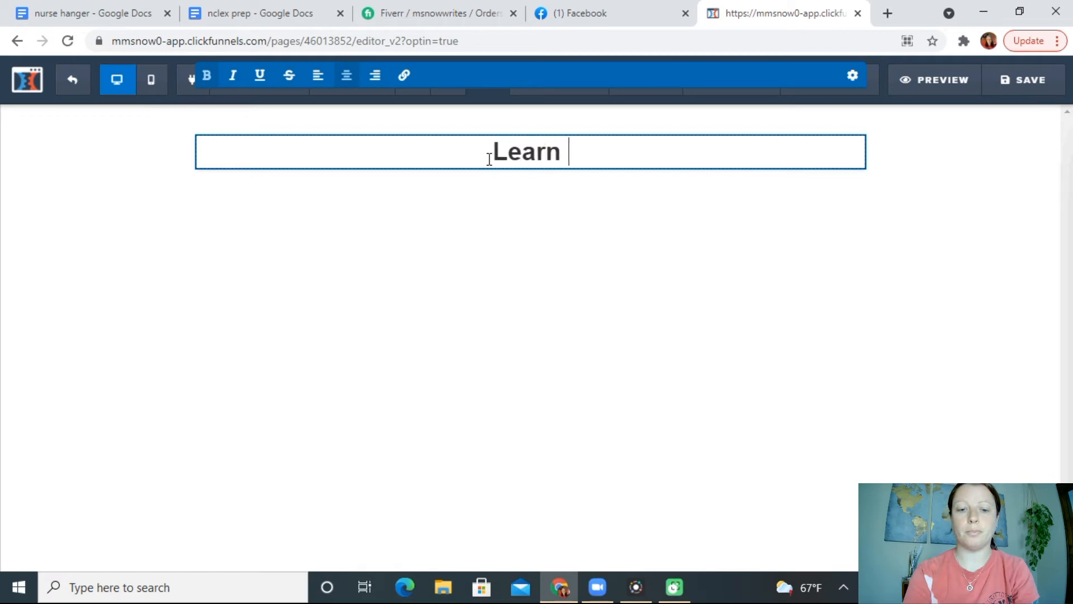
{"action": "type", "text": "The"}
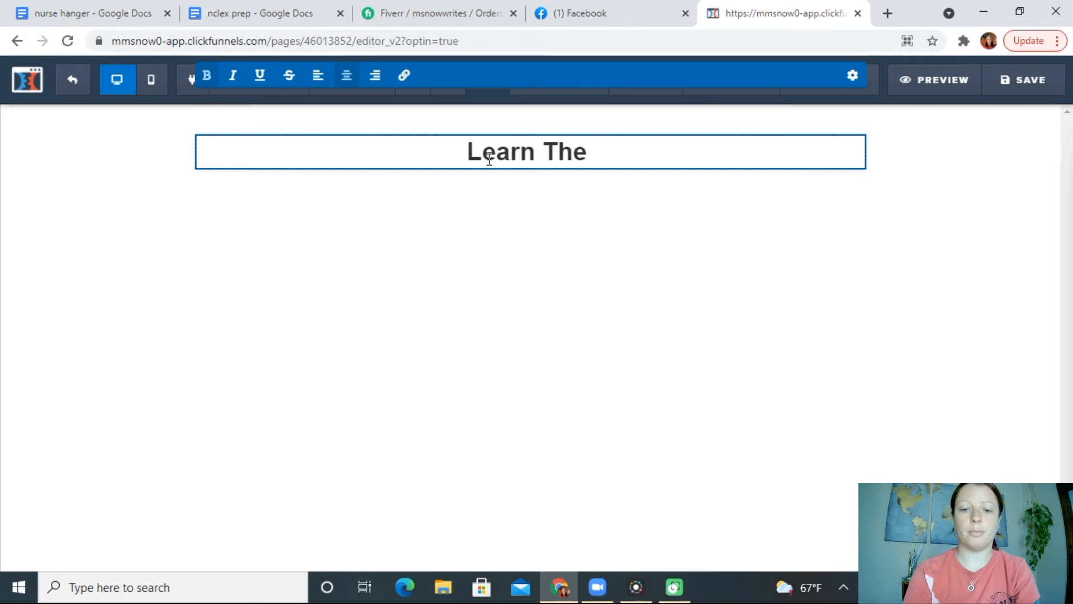
{"action": "type", "text": " Simple #3"}
{"action": "key", "text": "BackSpace"}
{"action": "key", "text": "BackSpace"}
{"action": "type", "text": "3 Steps"}
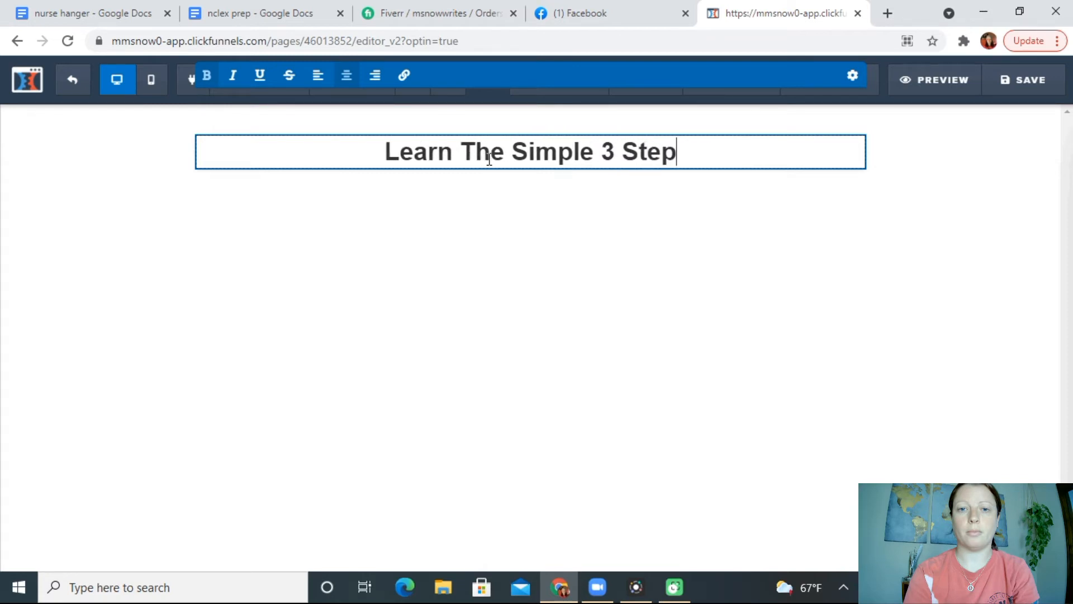
{"action": "key", "text": "BackSpace"}
{"action": "type", "text": "s "}
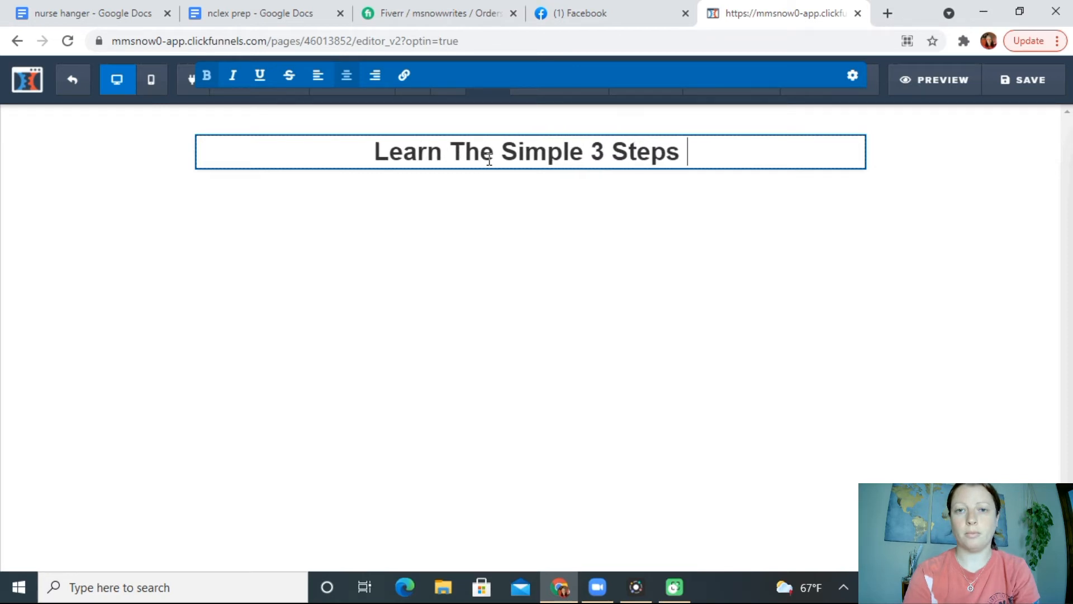
{"action": "type", "text": "To Make Money O"}
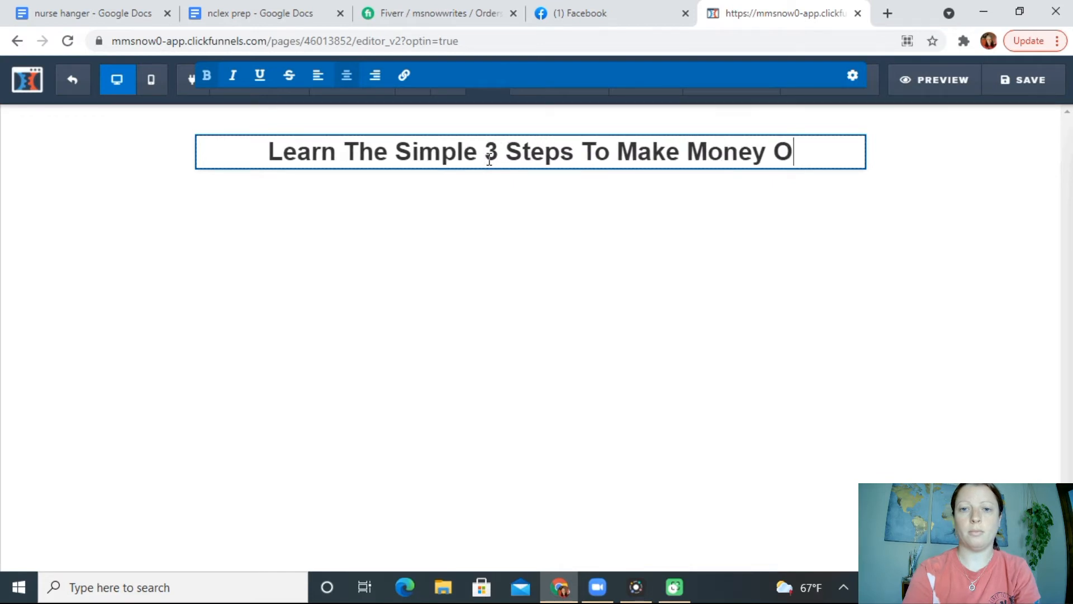
{"action": "type", "text": "nline"}
- Split the headline so "To Make Money Online" starts on a second line, and finish editing the text
{"action": "left_click", "coordinate": [551, 151]}
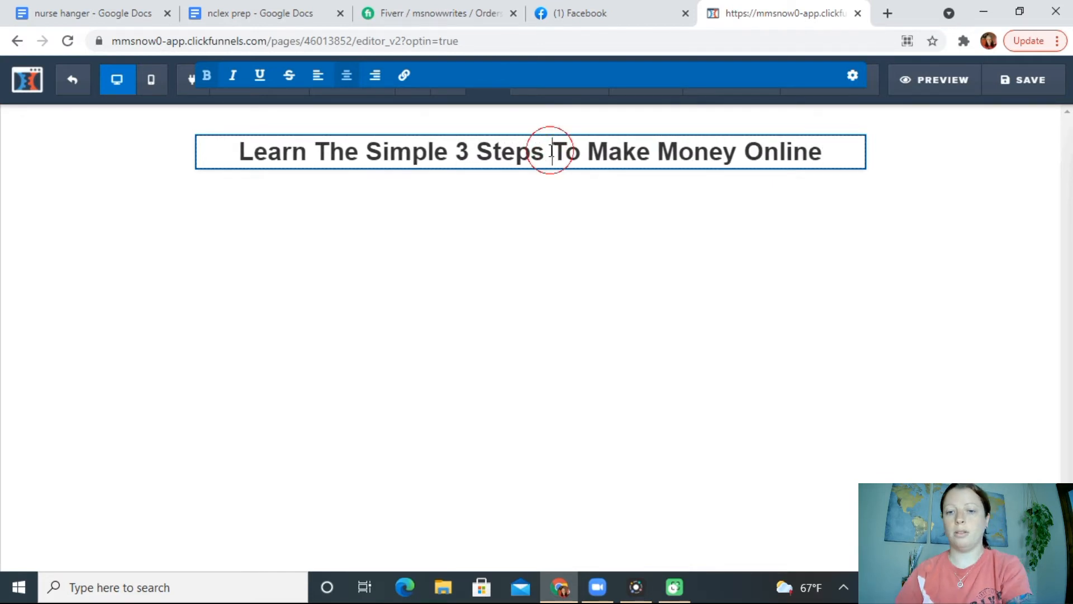
{"action": "key", "text": "Return"}
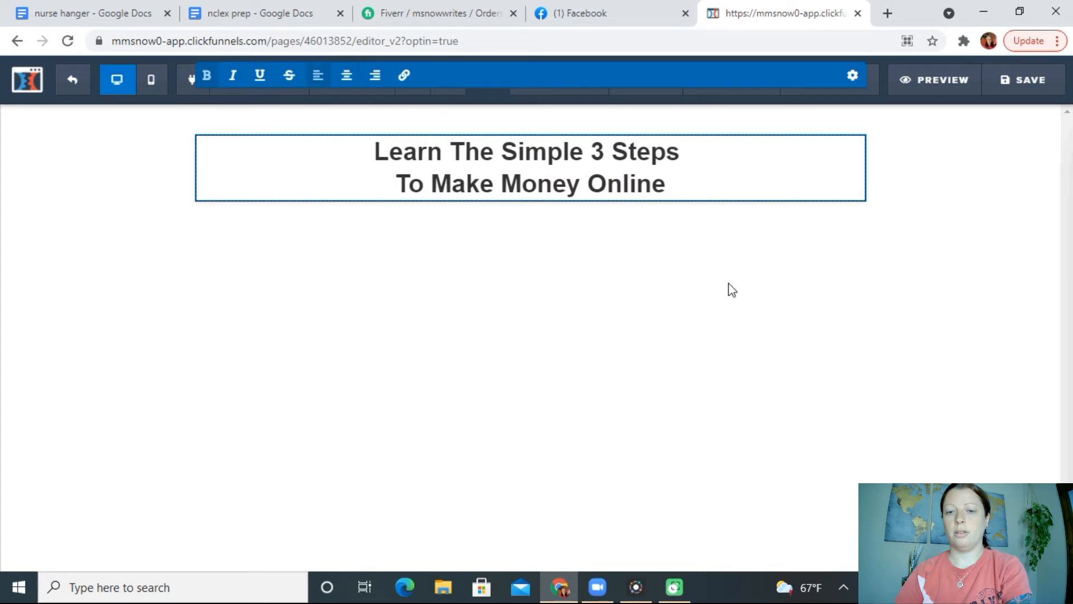
{"action": "left_click", "coordinate": [732, 290]}
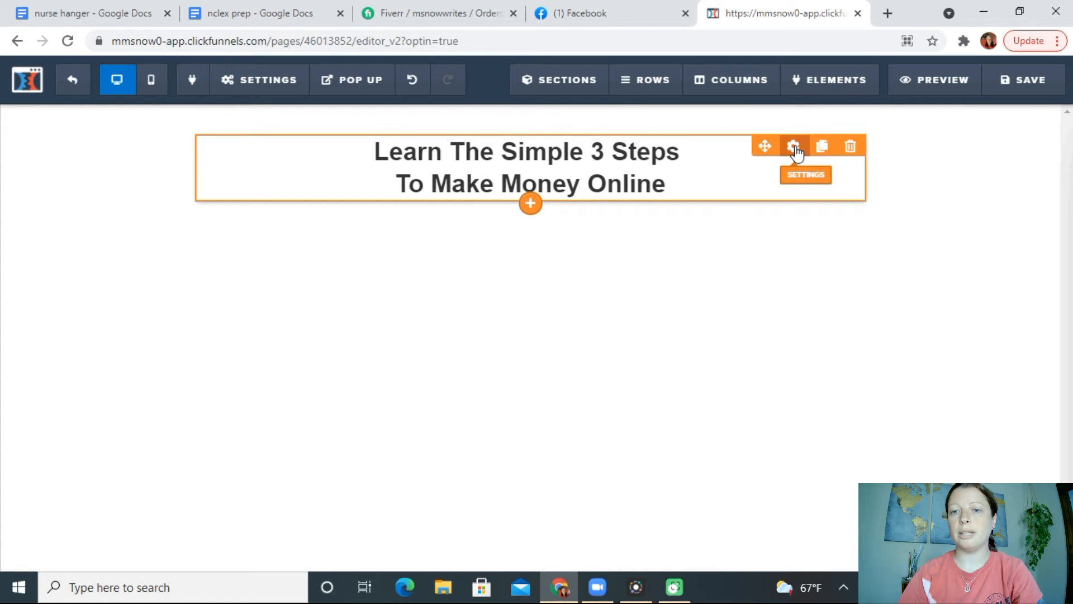
- Style the headline with text color #3a66a3, the Fira Sans font and a font size of 42
{"action": "left_click", "coordinate": [794, 147]}
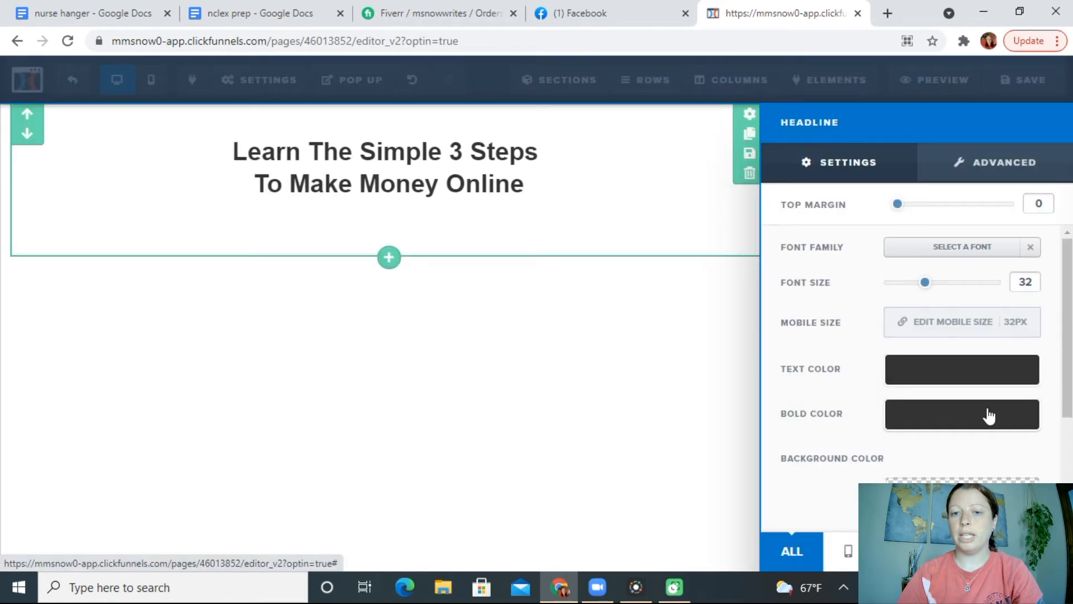
{"action": "left_click", "coordinate": [965, 373]}
{"action": "left_click", "coordinate": [844, 261]}
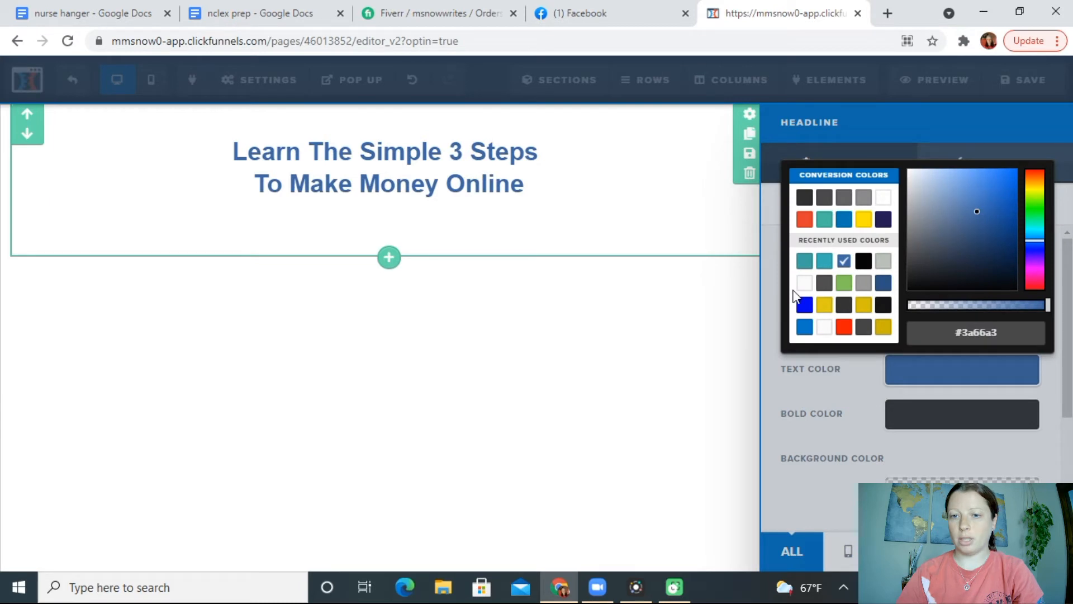
{"action": "left_click", "coordinate": [927, 359]}
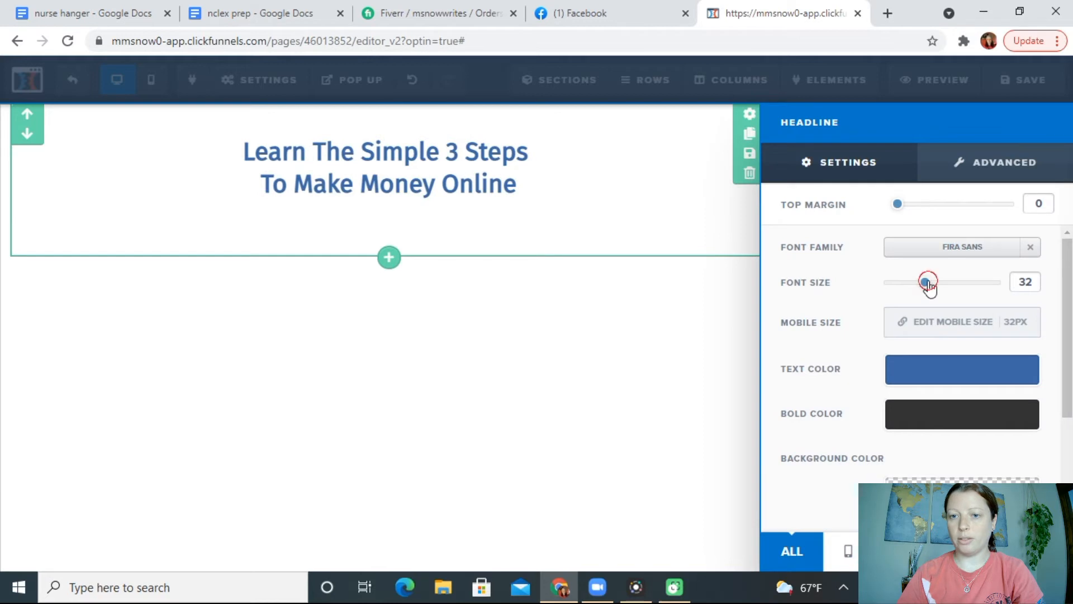
{"action": "left_click_drag", "start_coordinate": [927, 285], "coordinate": [948, 289]}
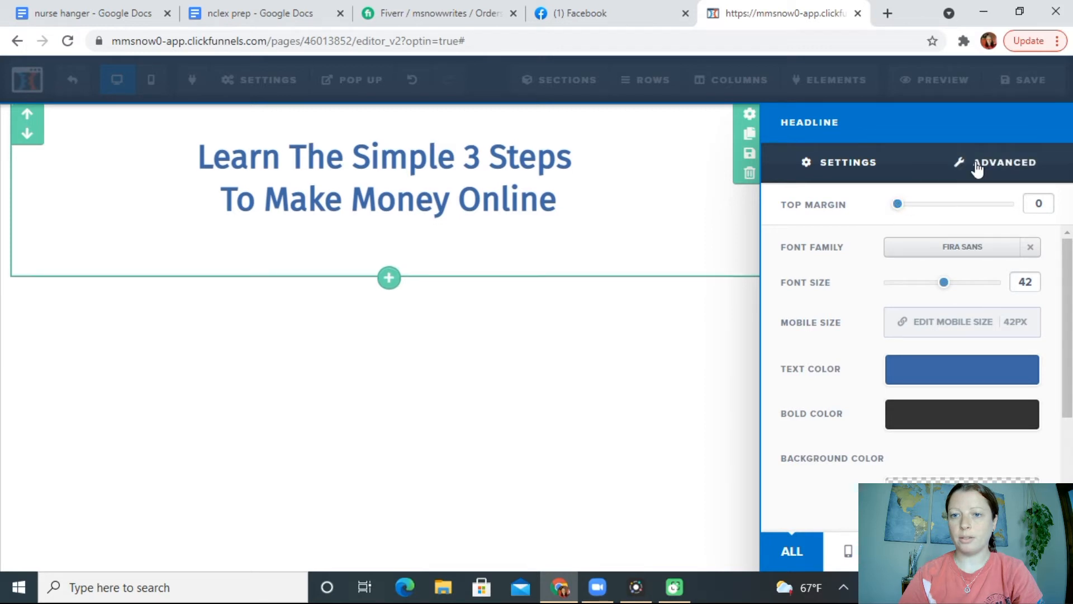
{"action": "scroll", "coordinate": [847, 374], "scroll_direction": "down", "scroll_amount": 3}
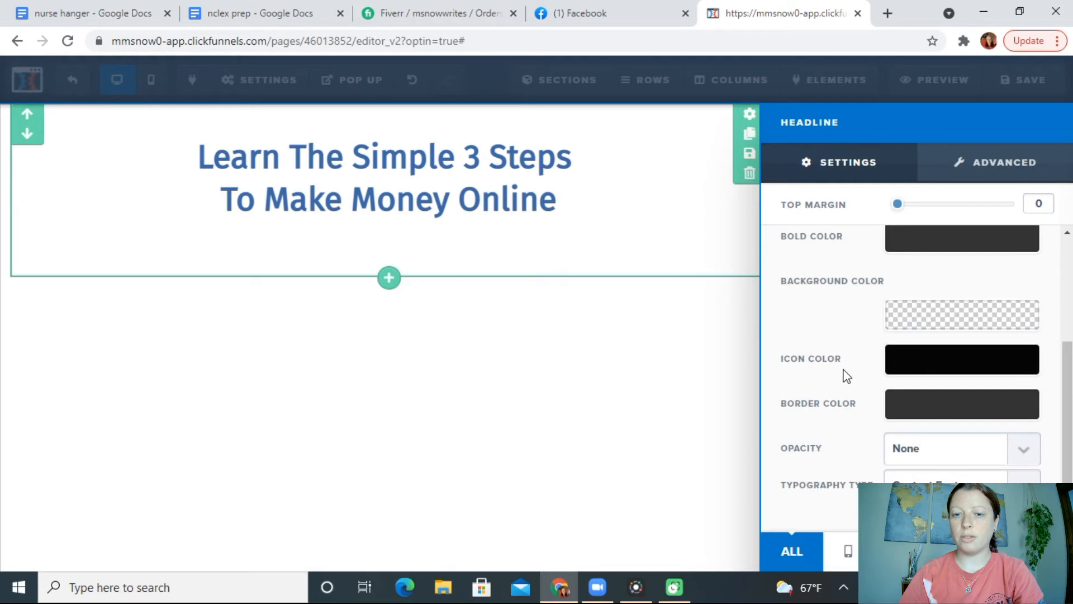
{"action": "left_click", "coordinate": [528, 339]}
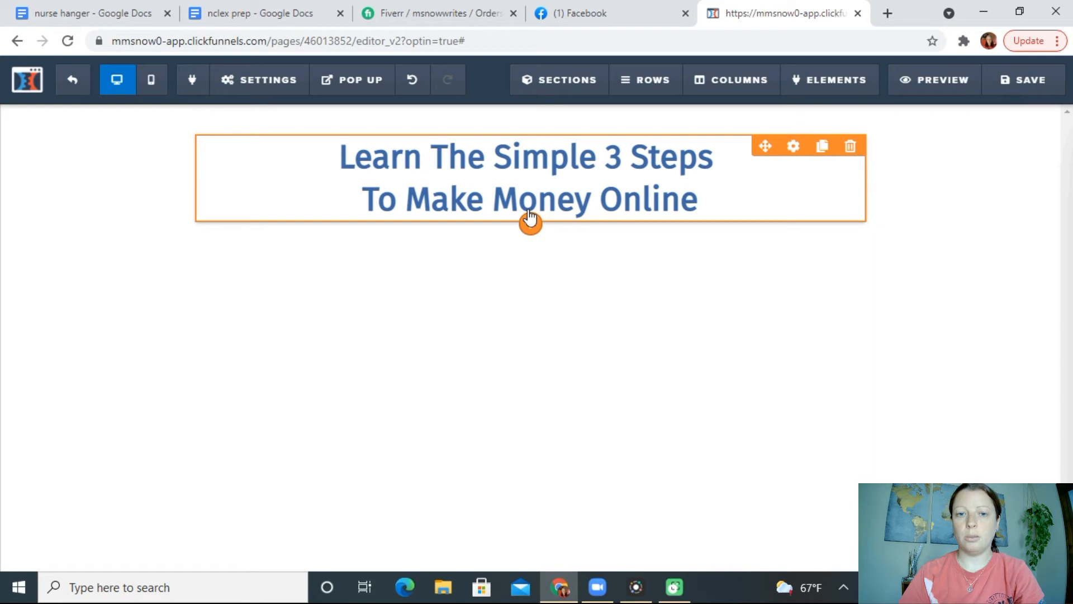
- Add a paragraph element directly below the headline and clear its placeholder text
{"action": "left_click", "coordinate": [529, 219]}
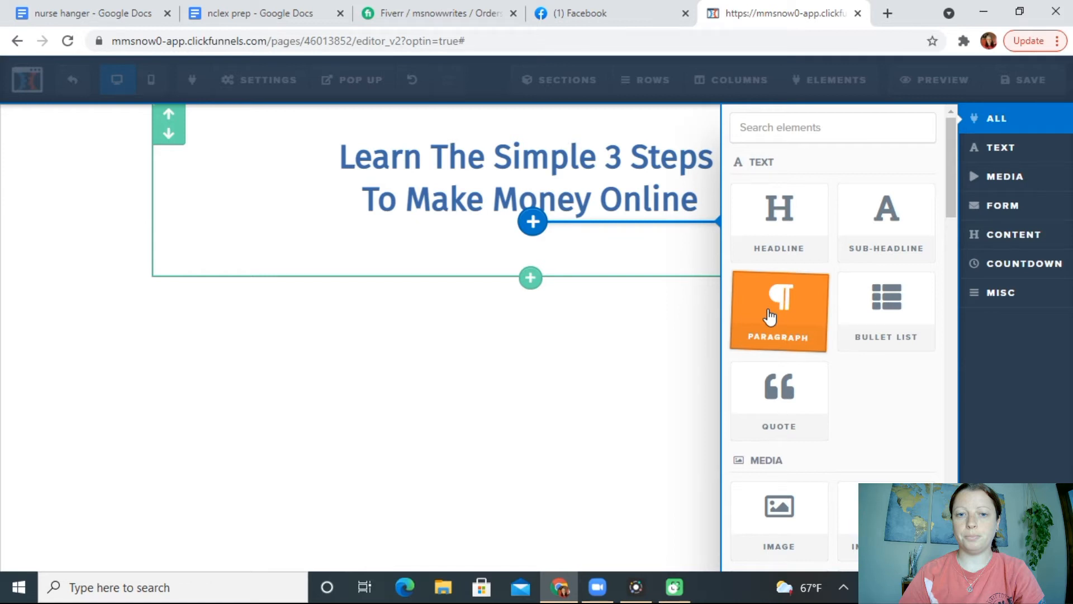
{"action": "left_click", "coordinate": [770, 317]}
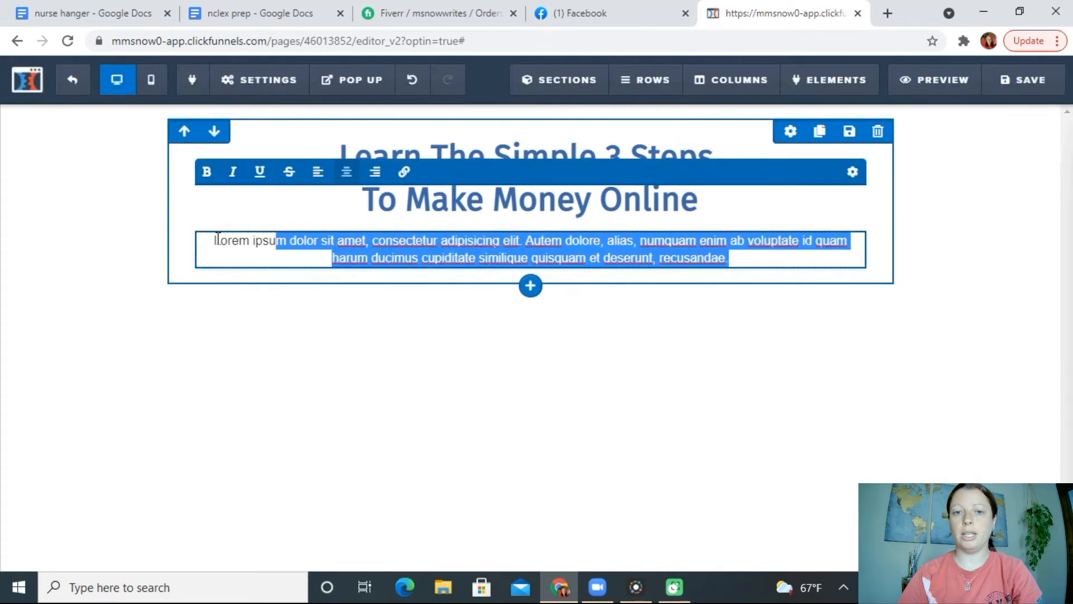
{"action": "key", "text": "BackSpace"}
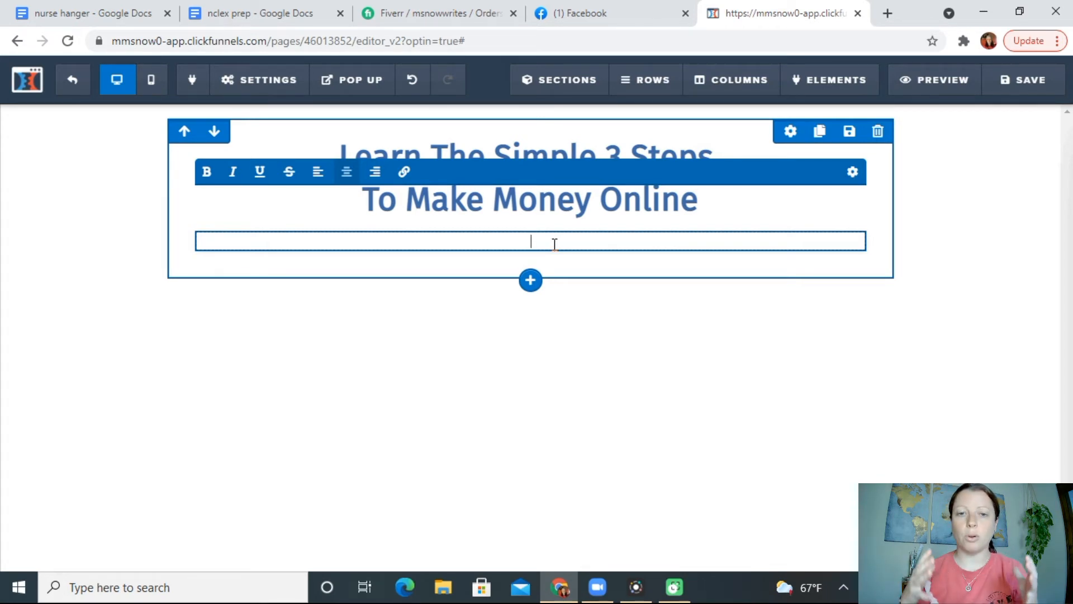
- Write "Learn the simple 3 steps I used to leave my 9-5 job and work from home" in the paragraph and finish editing
{"action": "type", "text": "Le"}
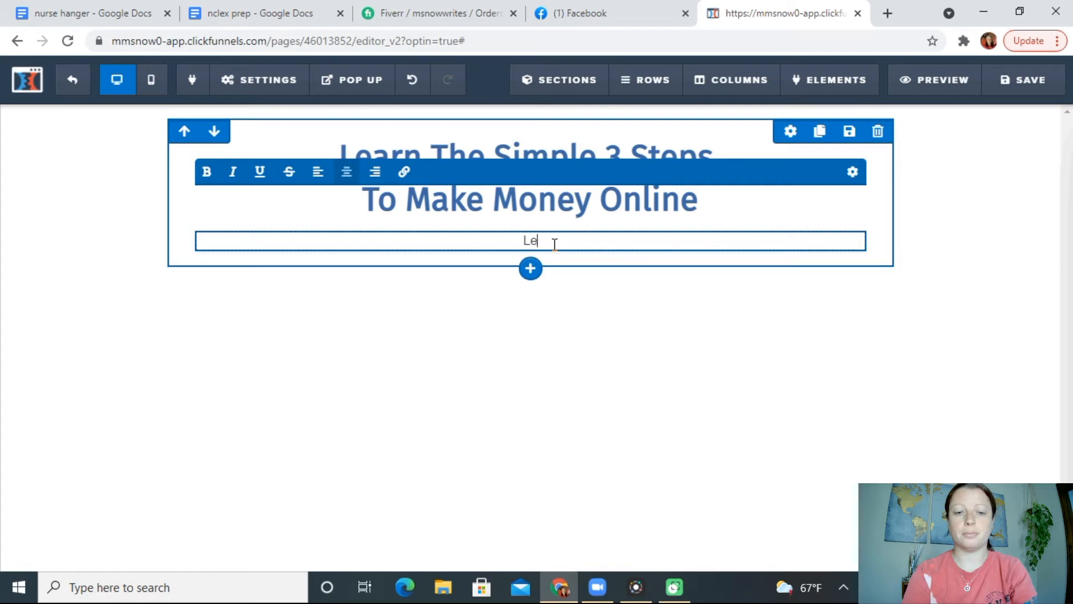
{"action": "type", "text": "arn the timp"}
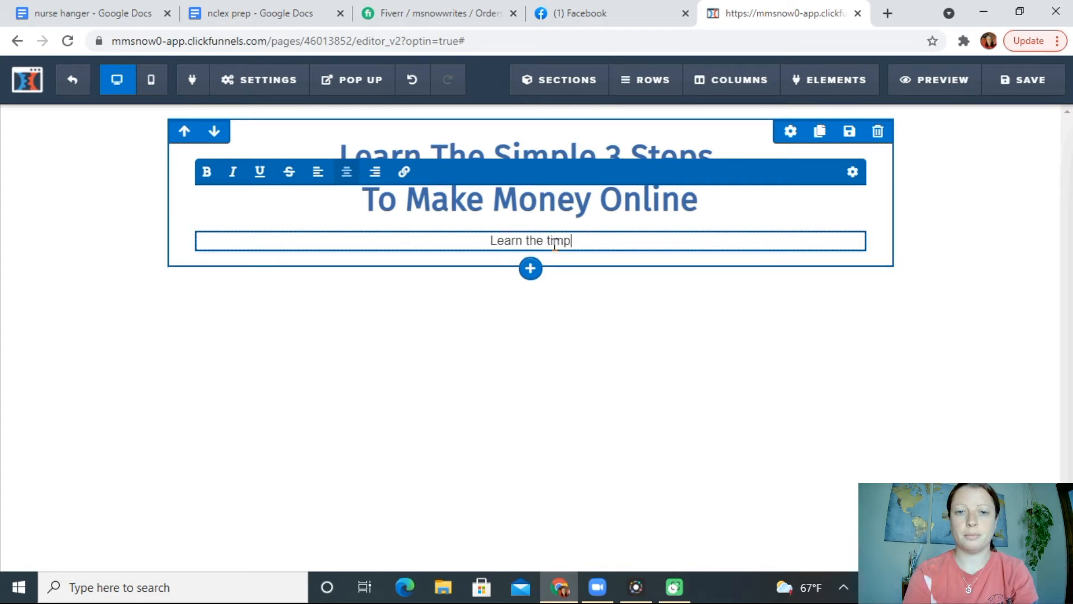
{"action": "key", "text": "BackSpace"}
{"action": "key", "text": "BackSpace"}
{"action": "key", "text": "BackSpace"}
{"action": "key", "text": "BackSpace"}
{"action": "type", "text": "simple 3 steps I used to l"}
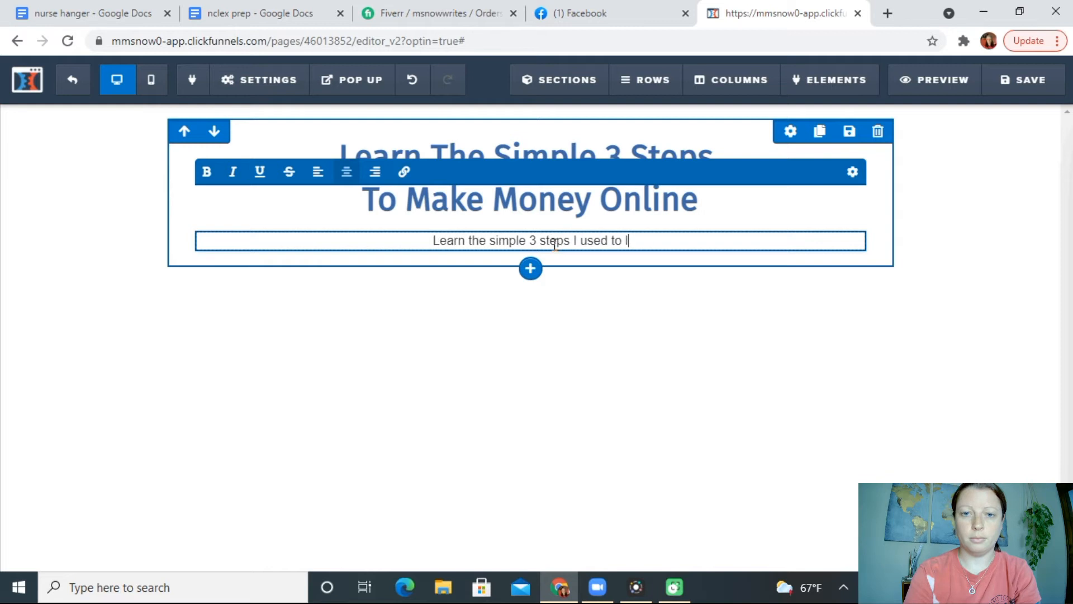
{"action": "type", "text": "eave my 9"}
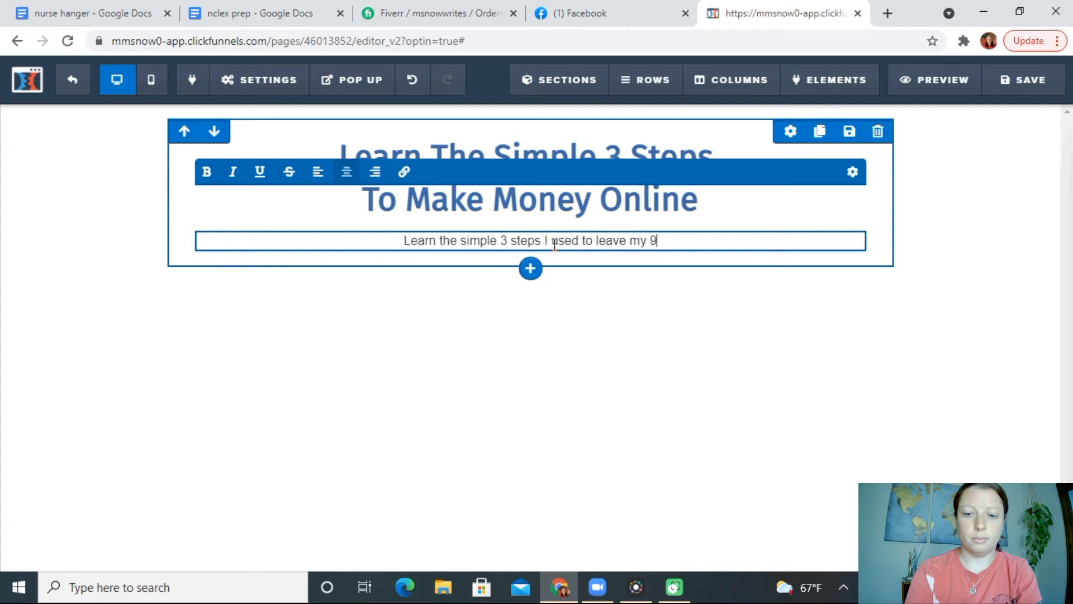
{"action": "type", "text": "-5 jo"}
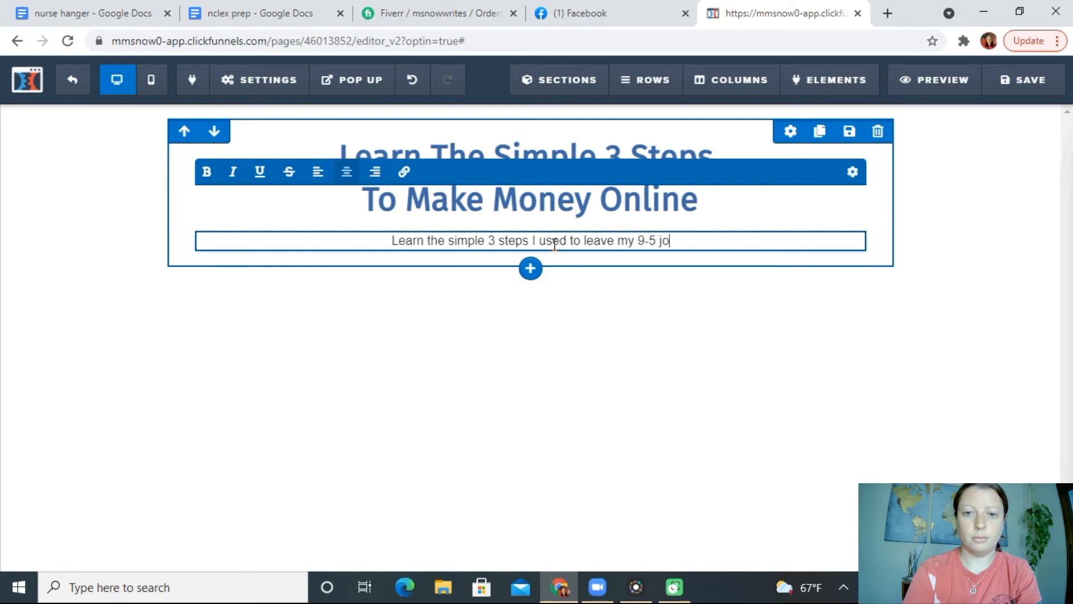
{"action": "type", "text": "b and work from home"}
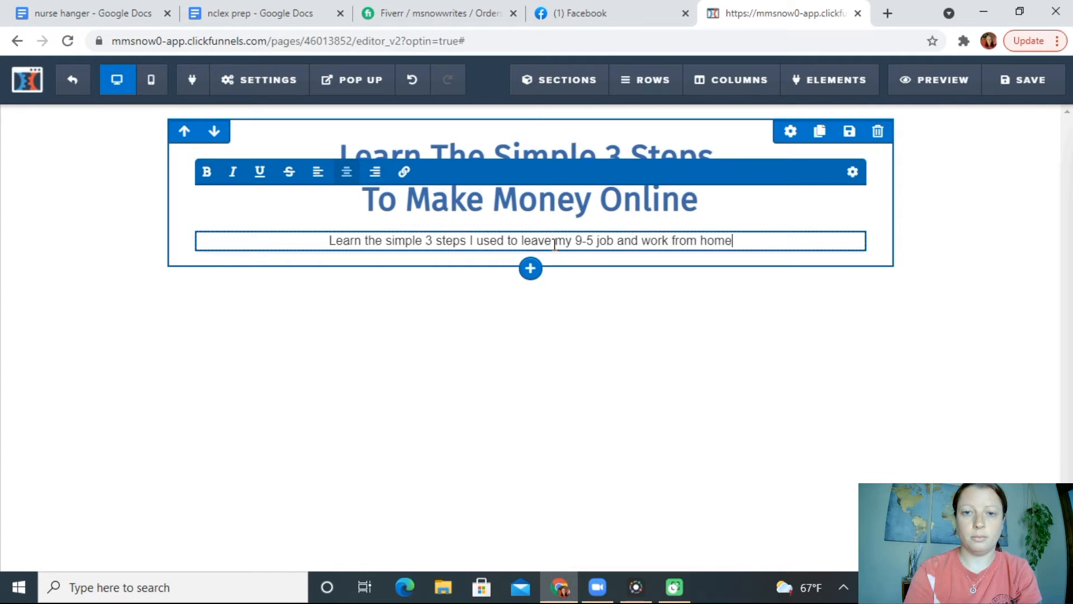
{"action": "left_click", "coordinate": [755, 316]}
- Set the top margin of the paragraph below the headline to 35
{"action": "mouse_move", "coordinate": [757, 246]}
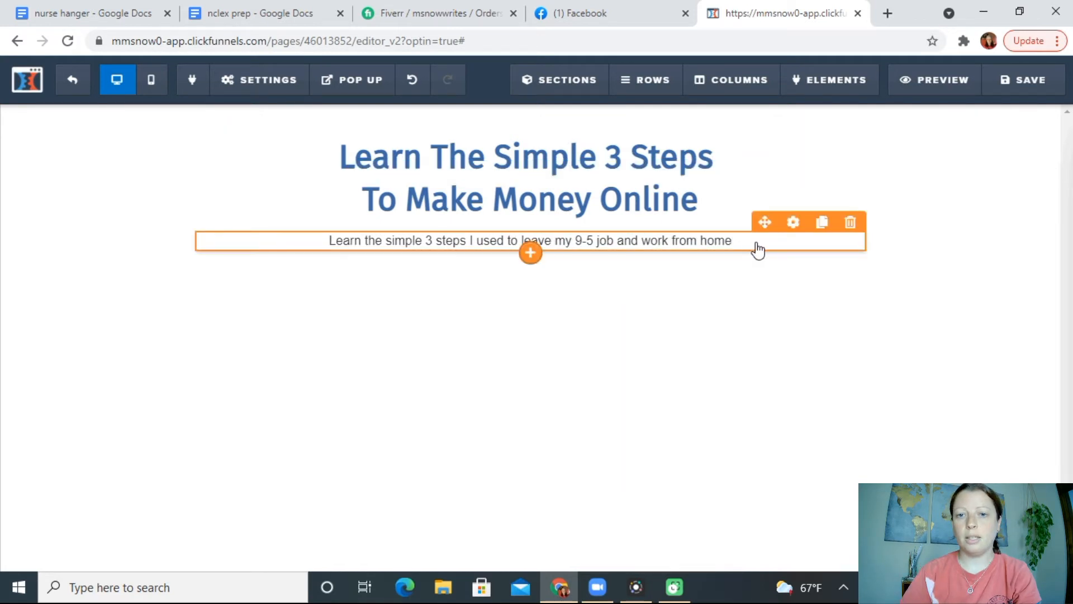
{"action": "left_click", "coordinate": [793, 222]}
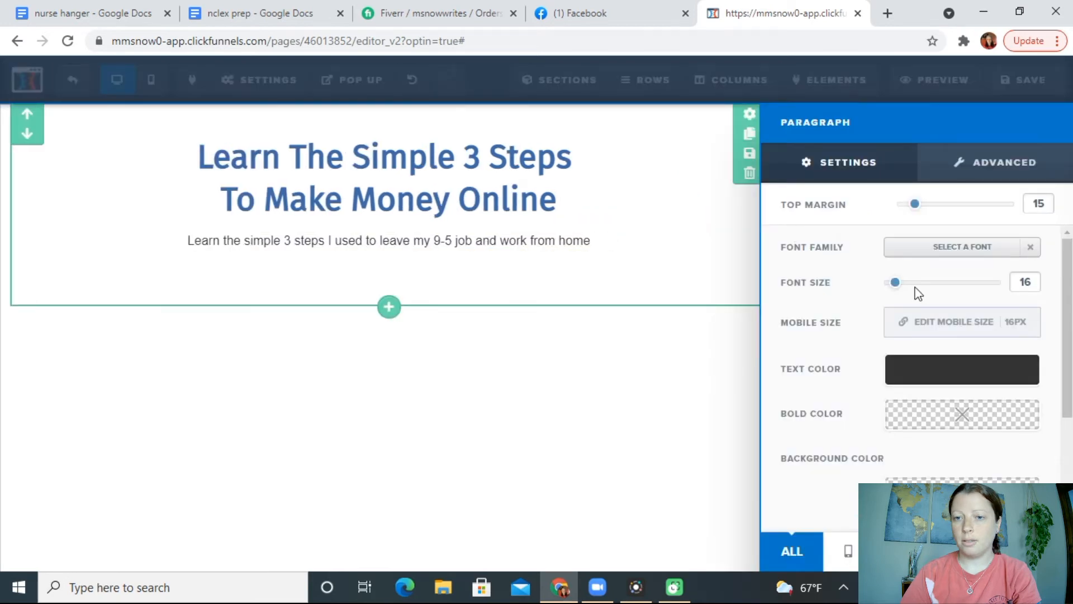
{"action": "mouse_move", "coordinate": [916, 206]}
{"action": "left_mouse_down"}
{"action": "mouse_move", "coordinate": [954, 208]}
{"action": "mouse_move", "coordinate": [901, 207]}
{"action": "mouse_move", "coordinate": [937, 207]}
{"action": "left_mouse_up"}
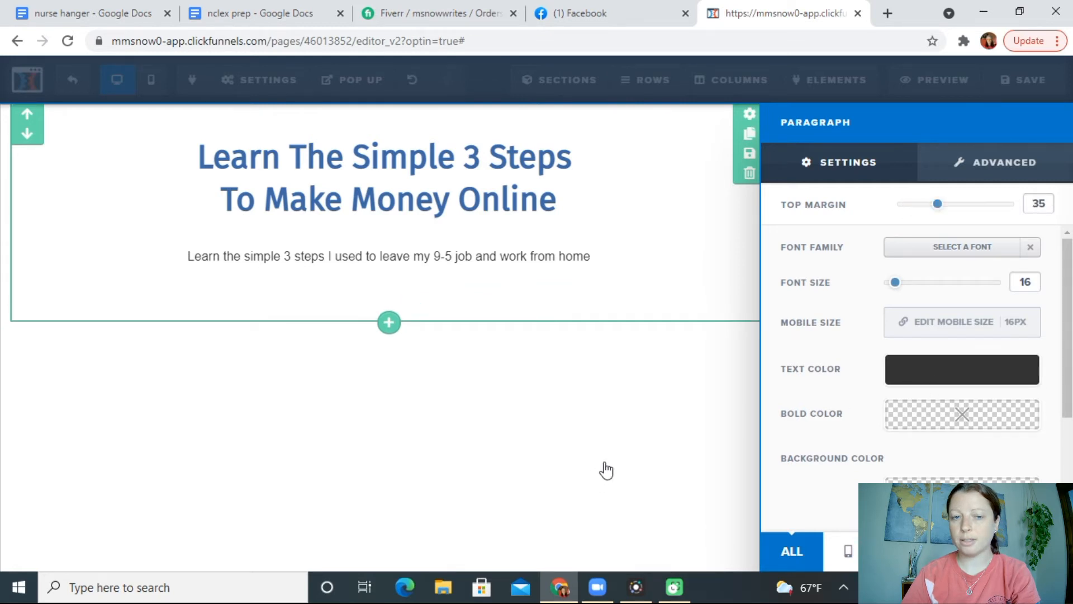
{"action": "left_click", "coordinate": [599, 395]}
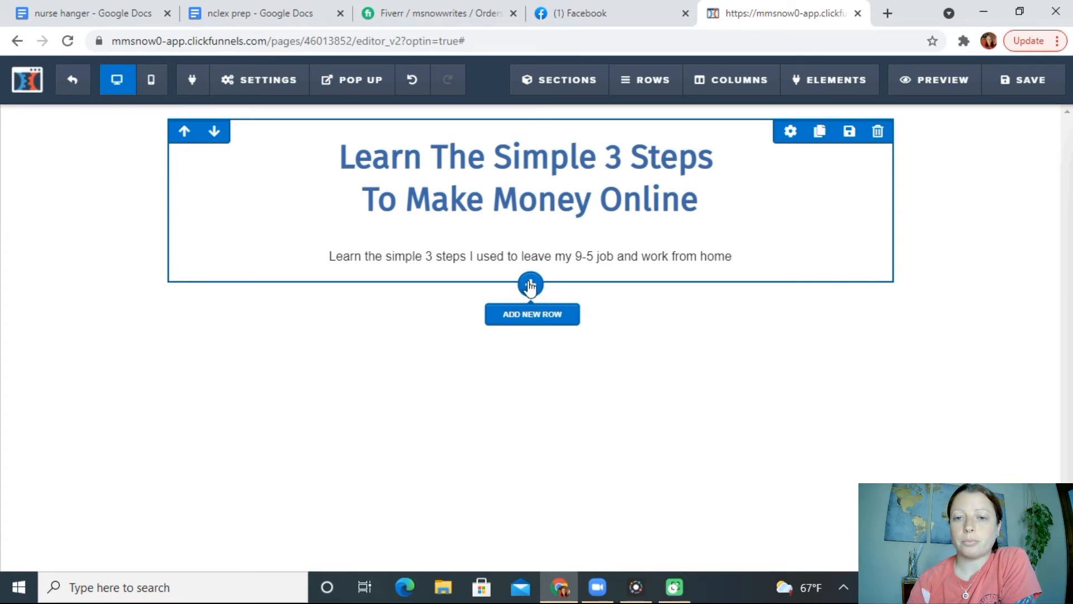
- Add a new two-column row below the row holding the headline and paragraph
{"action": "left_click", "coordinate": [530, 285]}
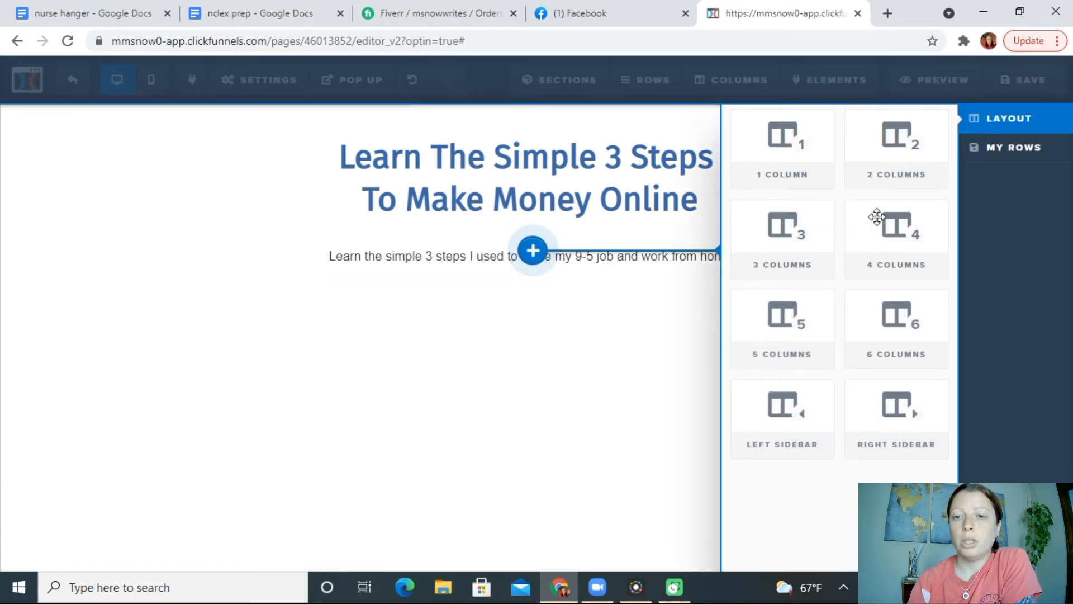
{"action": "left_click", "coordinate": [876, 217]}
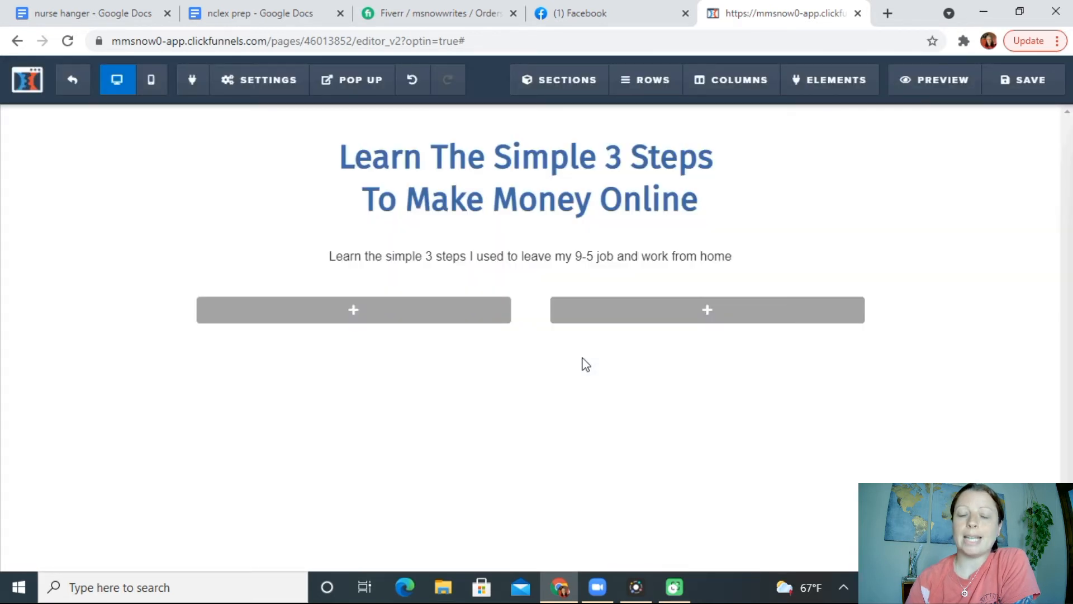
{"action": "mouse_move", "coordinate": [374, 317]}
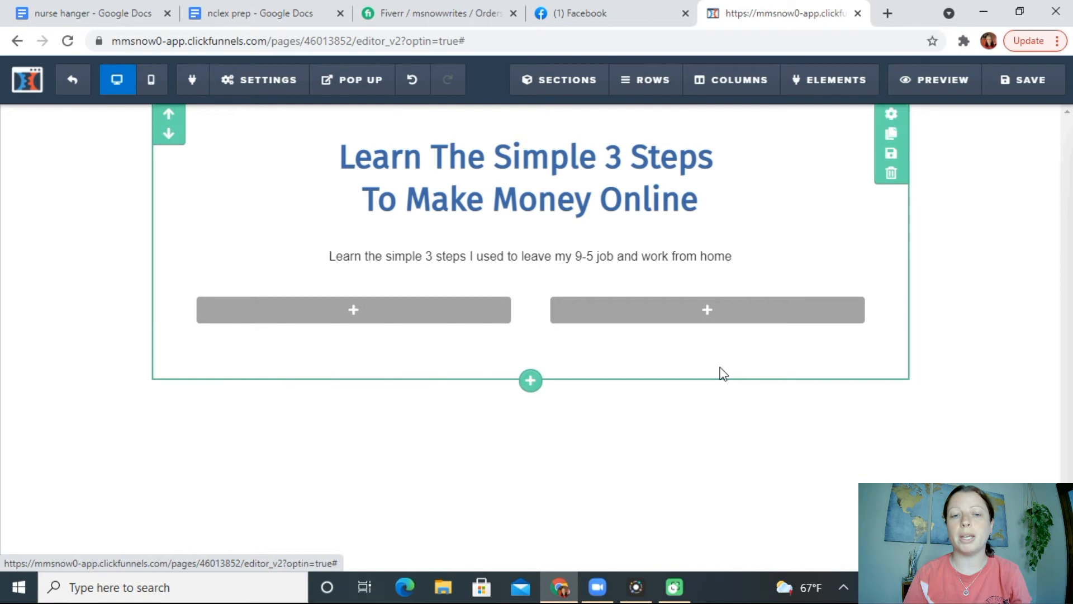
- Place two input elements, one under the other, in the right column of the new row
{"action": "left_click", "coordinate": [718, 311]}
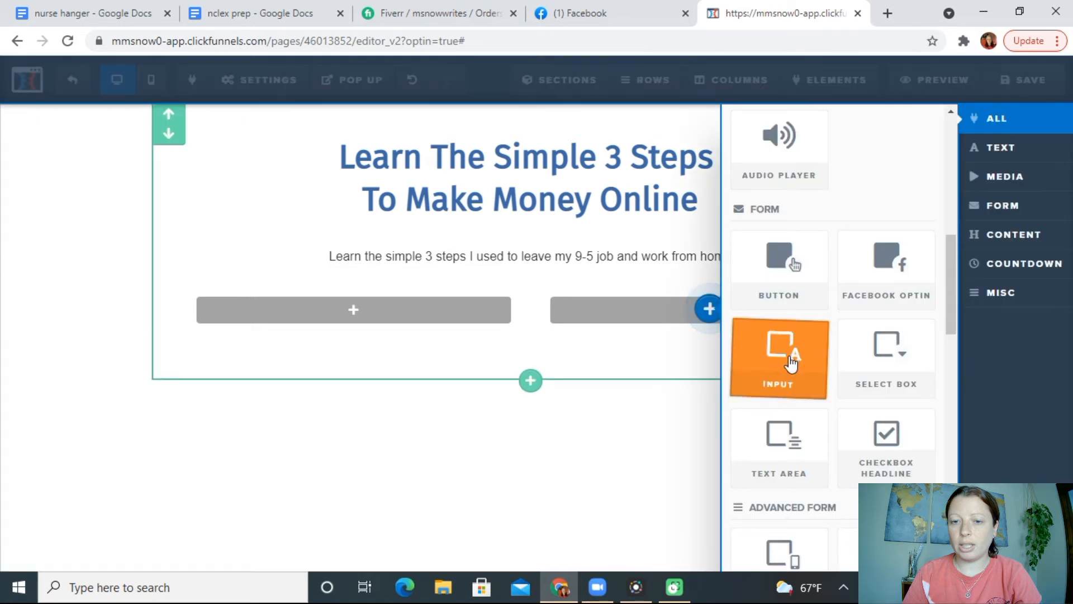
{"action": "left_click", "coordinate": [789, 356]}
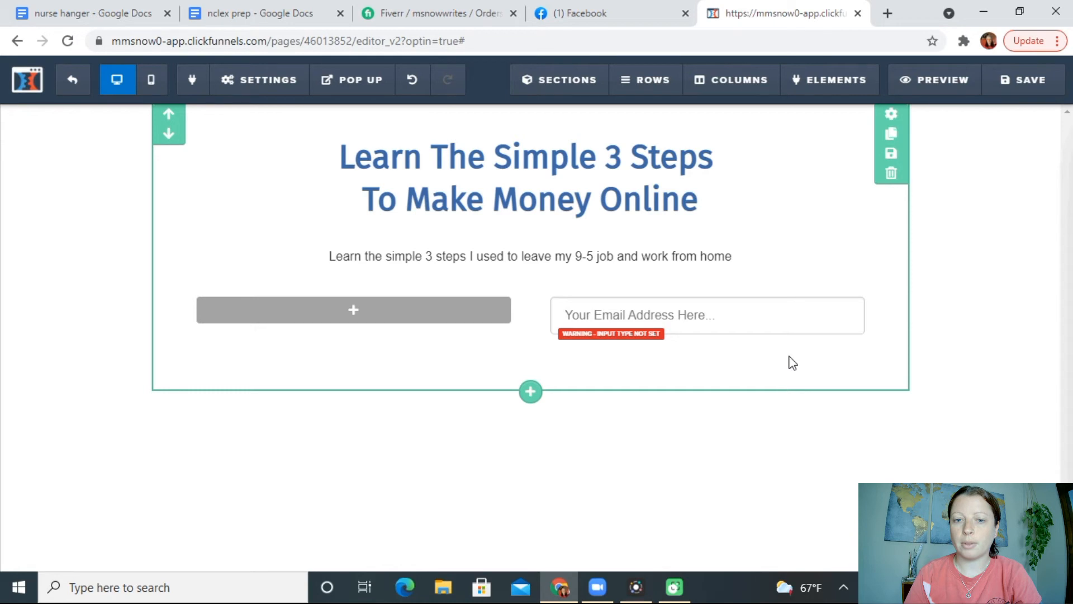
{"action": "left_click", "coordinate": [709, 337]}
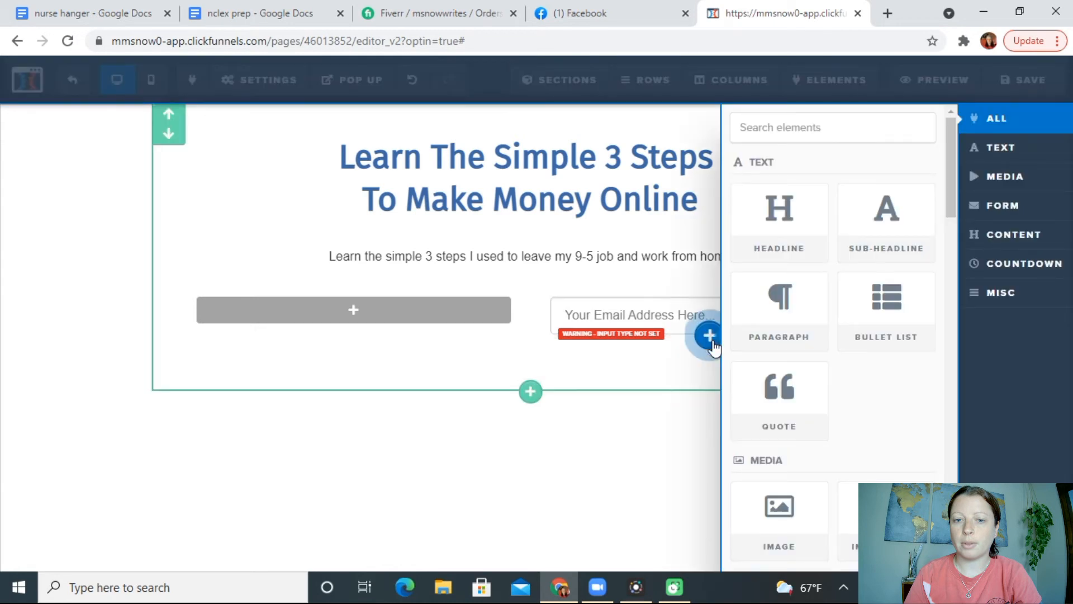
{"action": "scroll", "coordinate": [833, 335], "scroll_direction": "down", "scroll_amount": 8}
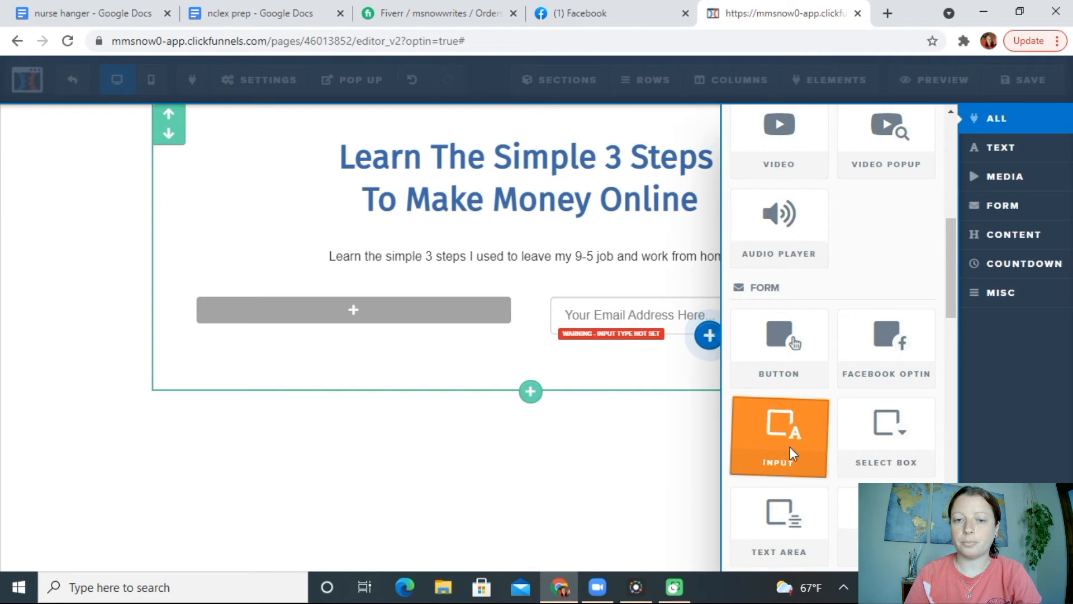
{"action": "left_click", "coordinate": [778, 433]}
- Change the upper input field's placeholder text to "email" and close its settings
{"action": "mouse_move", "coordinate": [795, 330]}
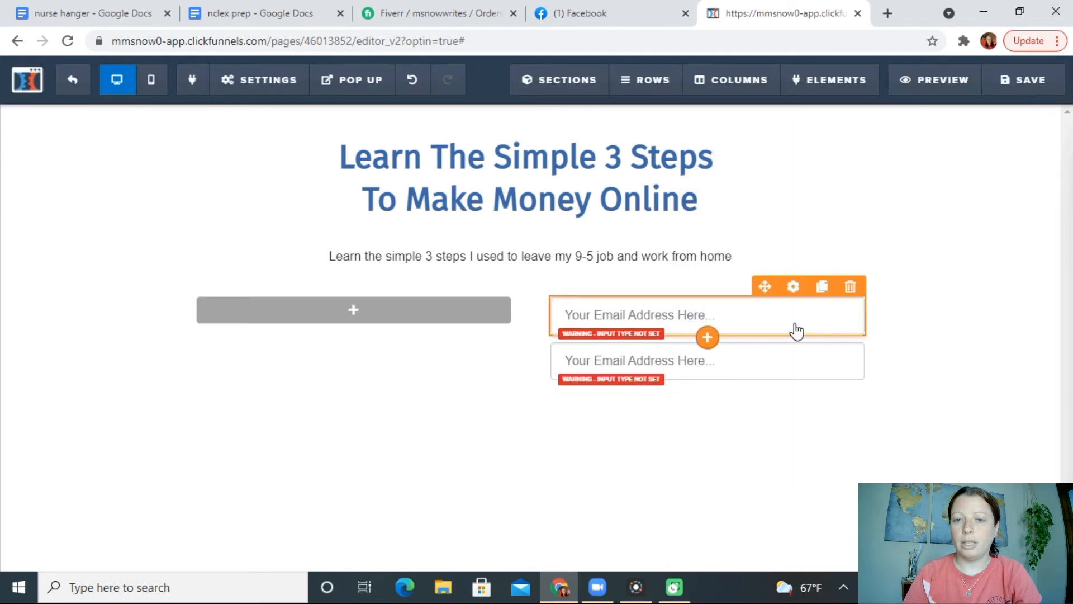
{"action": "left_click", "coordinate": [801, 294]}
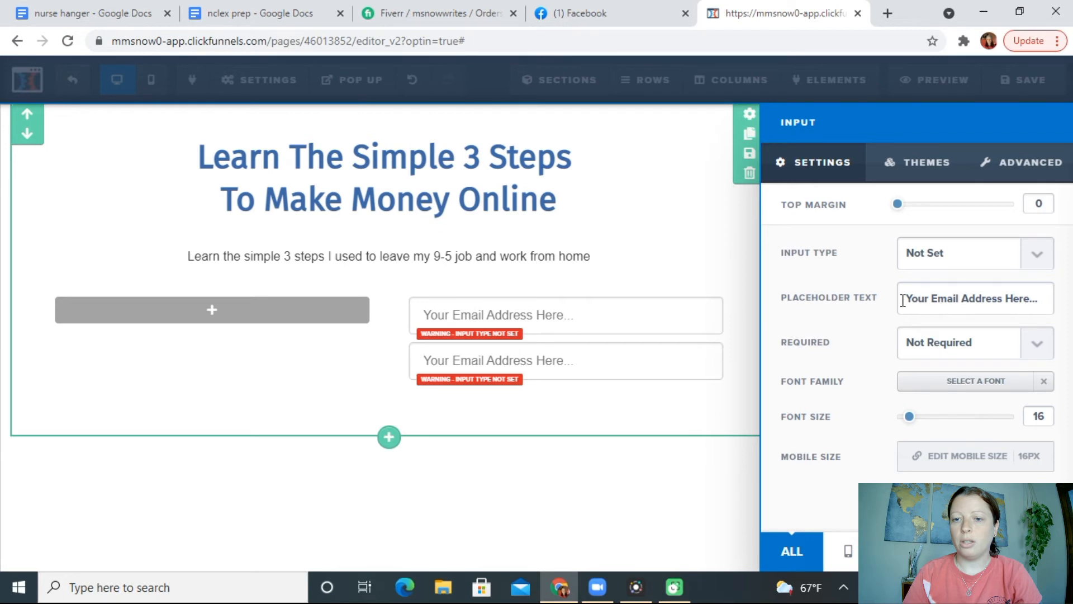
{"action": "left_click_drag", "start_coordinate": [902, 301], "coordinate": [1053, 302]}
{"action": "type", "text": "email"}
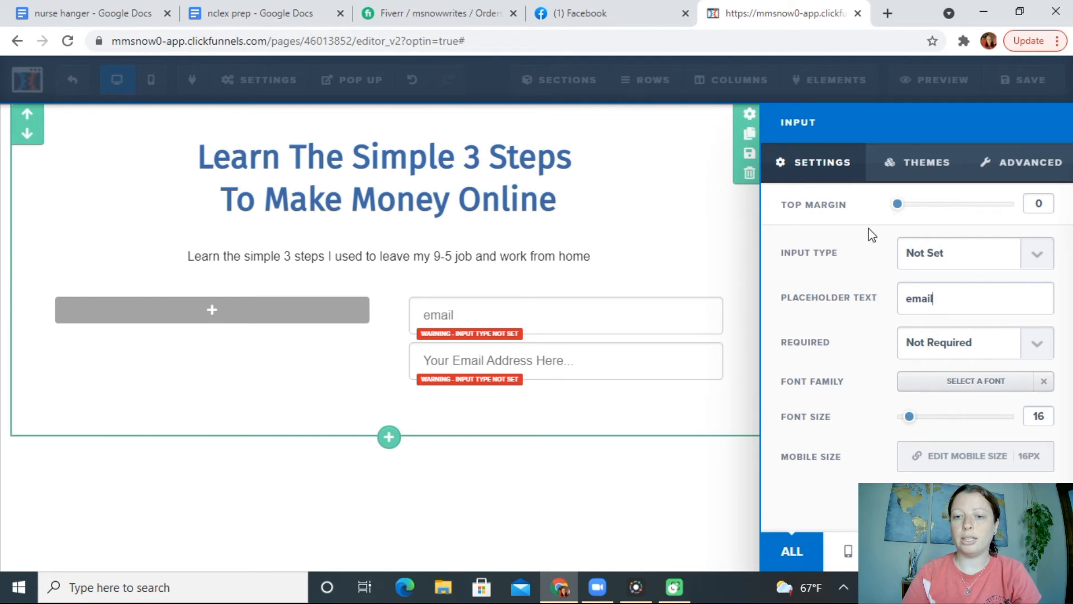
{"action": "left_click", "coordinate": [583, 434]}
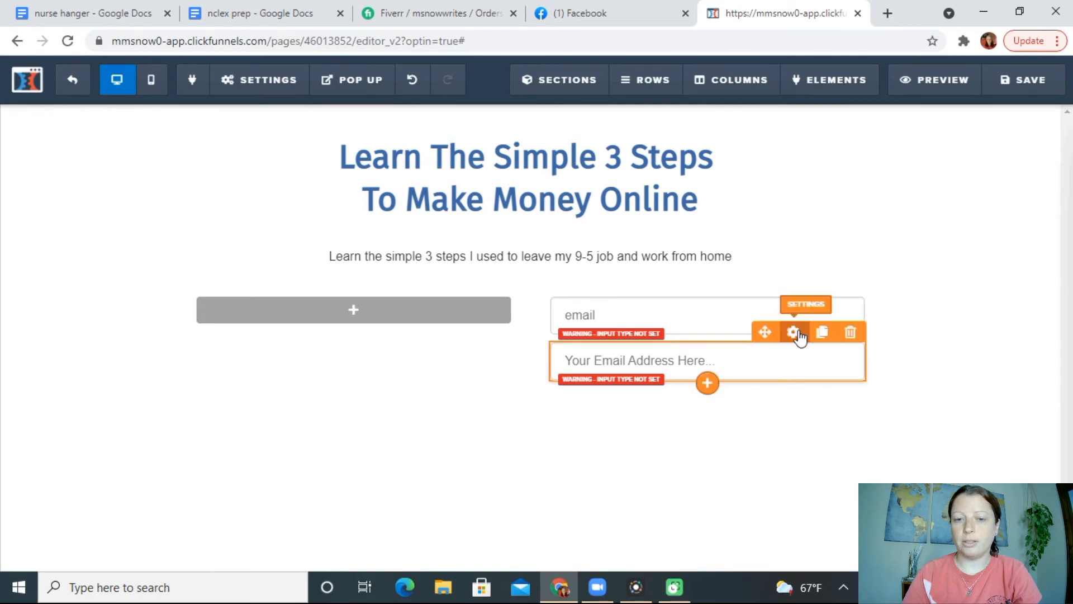
- Change the lower input field's placeholder text to "Name" and close its settings
{"action": "left_click", "coordinate": [794, 332]}
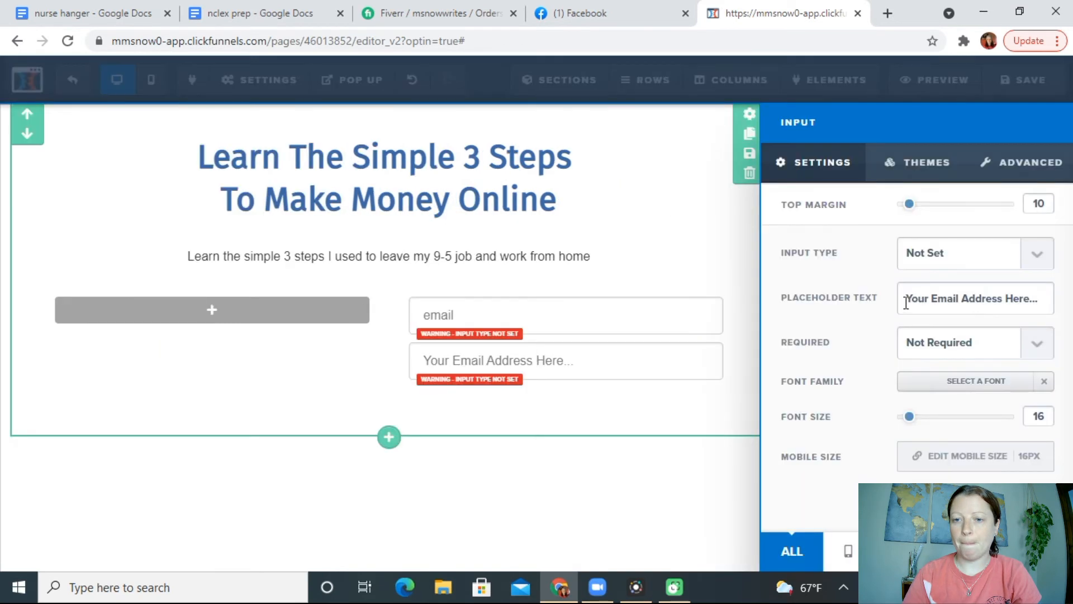
{"action": "left_click_drag", "start_coordinate": [906, 302], "coordinate": [1047, 302]}
{"action": "key", "text": "BackSpace"}
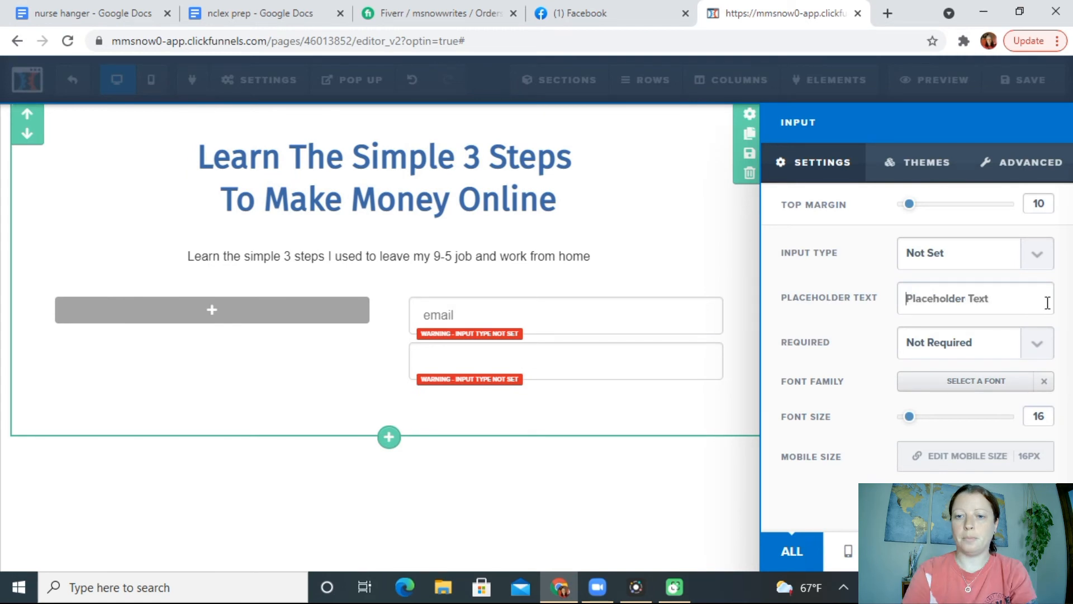
{"action": "type", "text": "Name"}
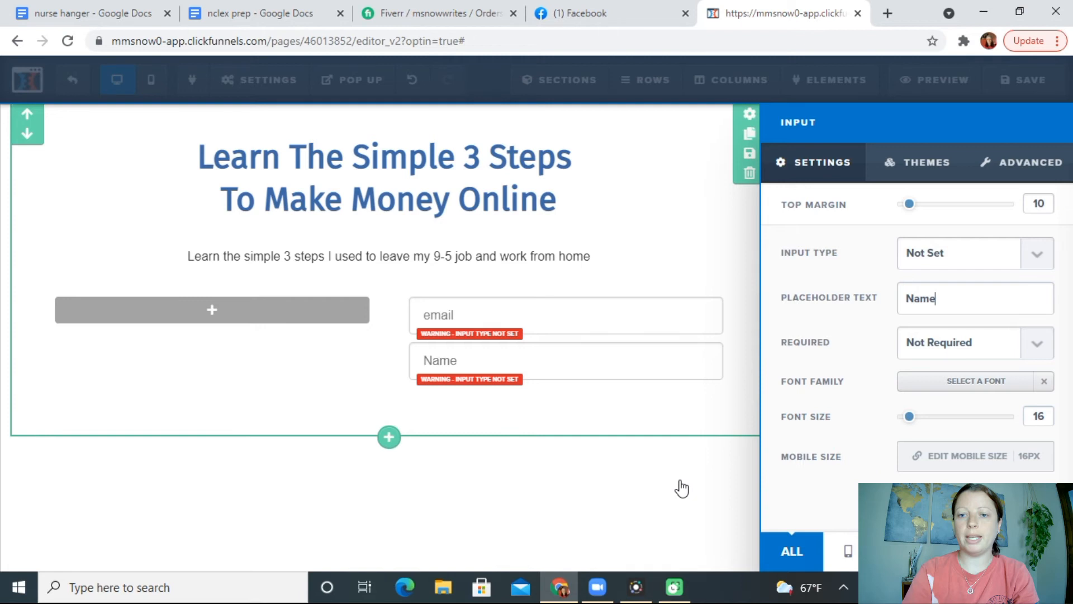
{"action": "left_click", "coordinate": [681, 487]}
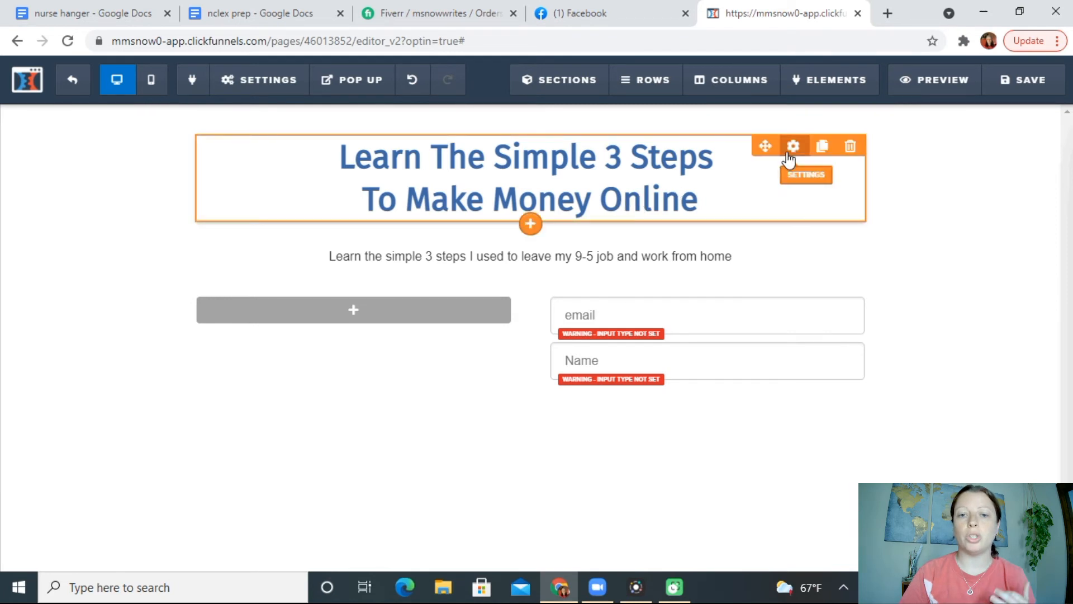
- Change the headline's font family to Oswald and close its settings
{"action": "left_click", "coordinate": [792, 154]}
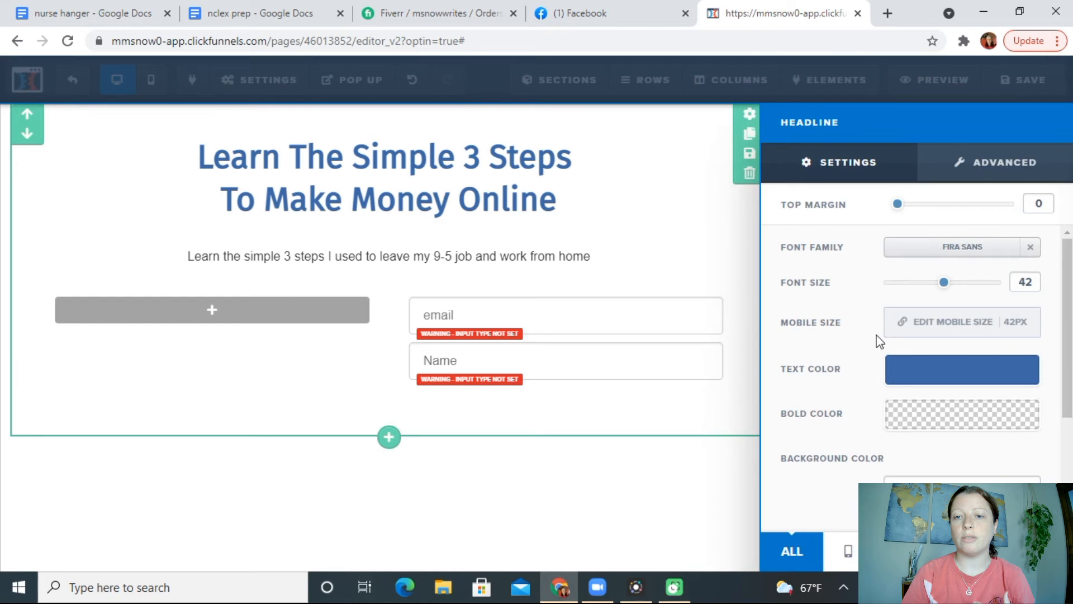
{"action": "left_click", "coordinate": [897, 363]}
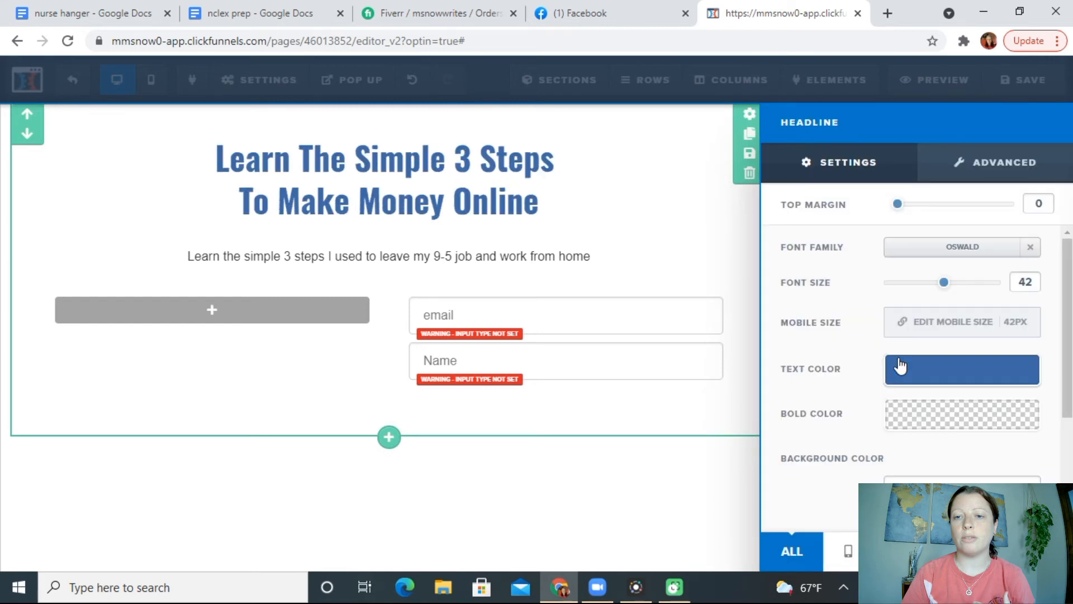
{"action": "left_click", "coordinate": [645, 441]}
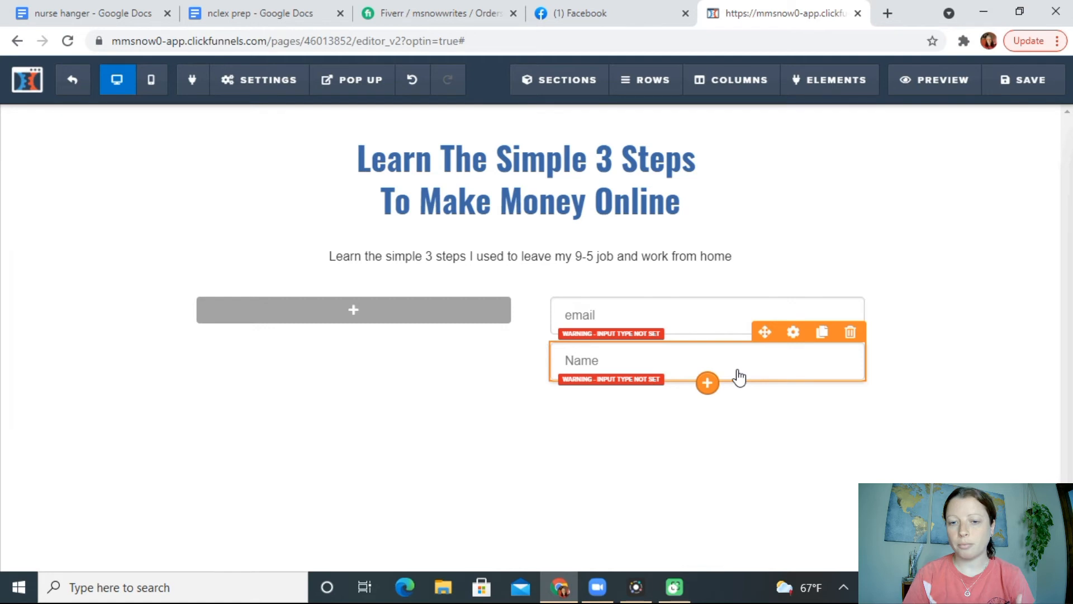
- Add a button below the Name field, with "Sign Up Now!" as its button text, and close its settings
{"action": "left_click", "coordinate": [707, 382]}
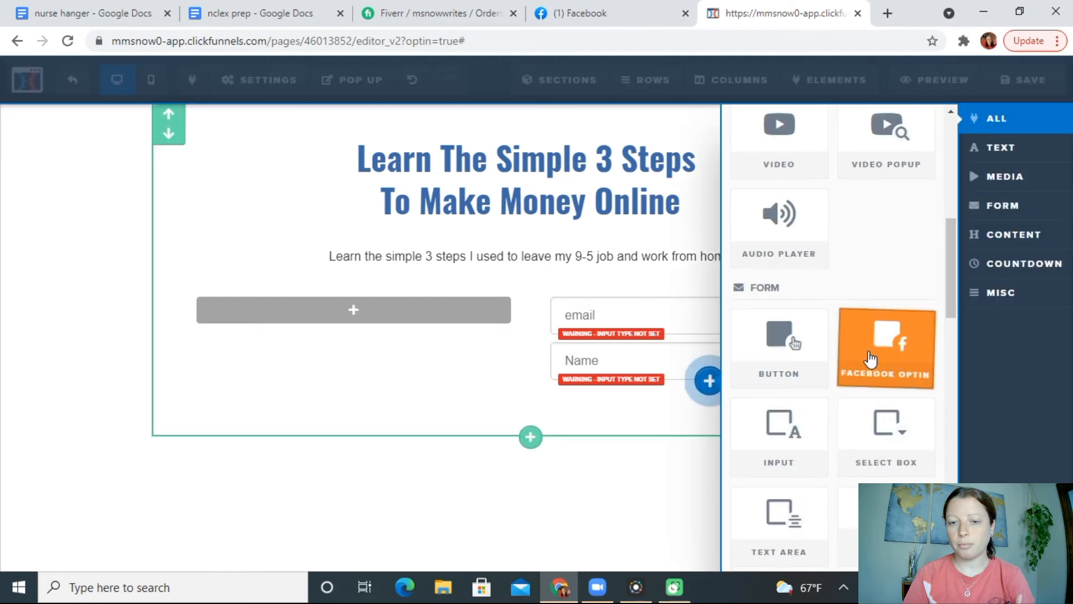
{"action": "left_click", "coordinate": [790, 368]}
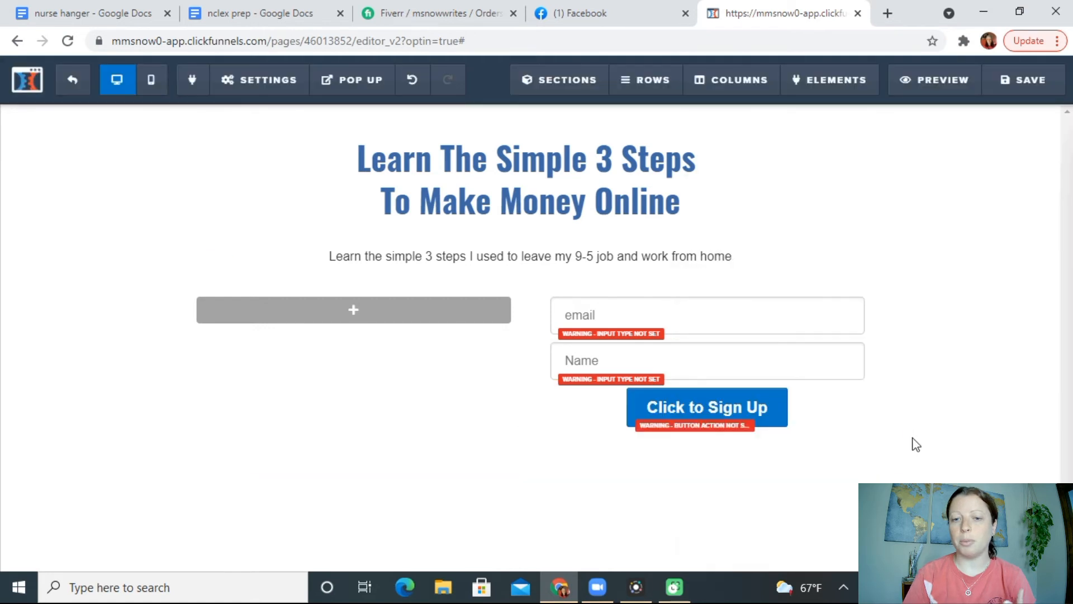
{"action": "left_click", "coordinate": [771, 423]}
{"action": "left_click_drag", "start_coordinate": [991, 304], "coordinate": [858, 306]}
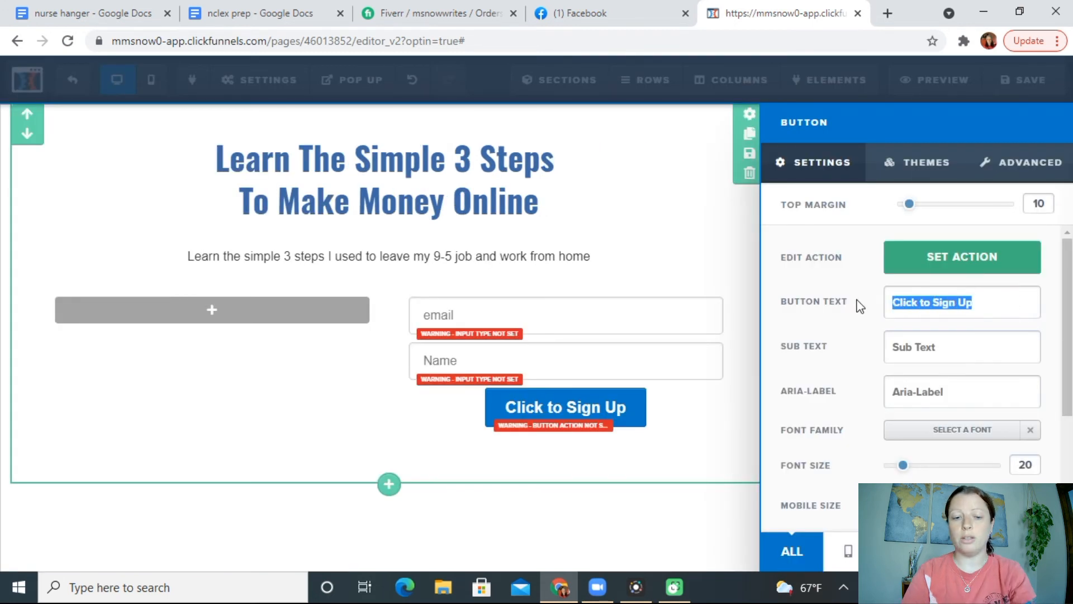
{"action": "type", "text": "Sign Up Now"}
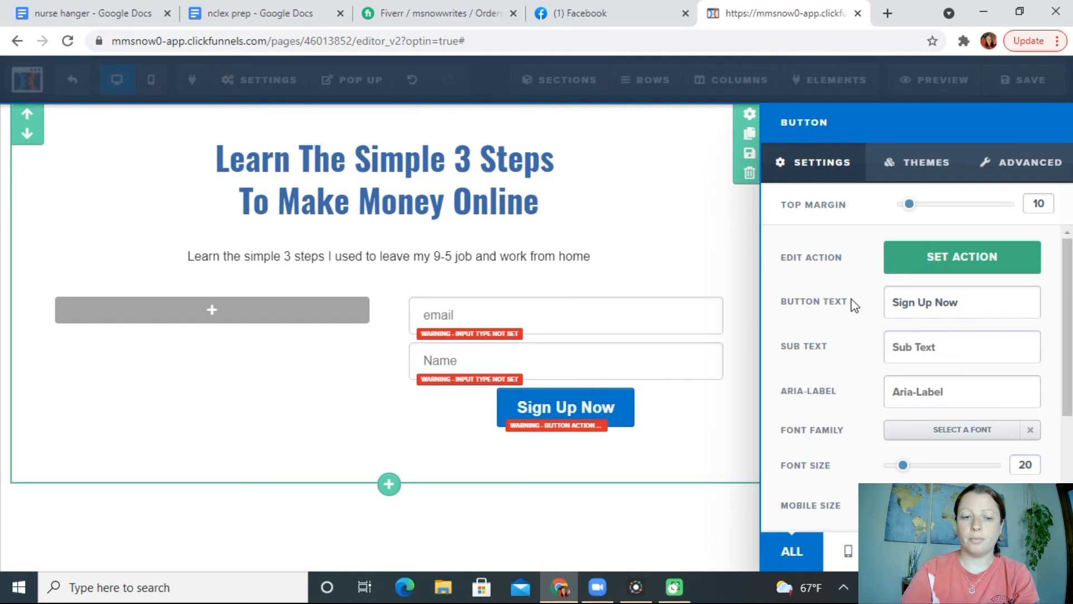
{"action": "type", "text": "!"}
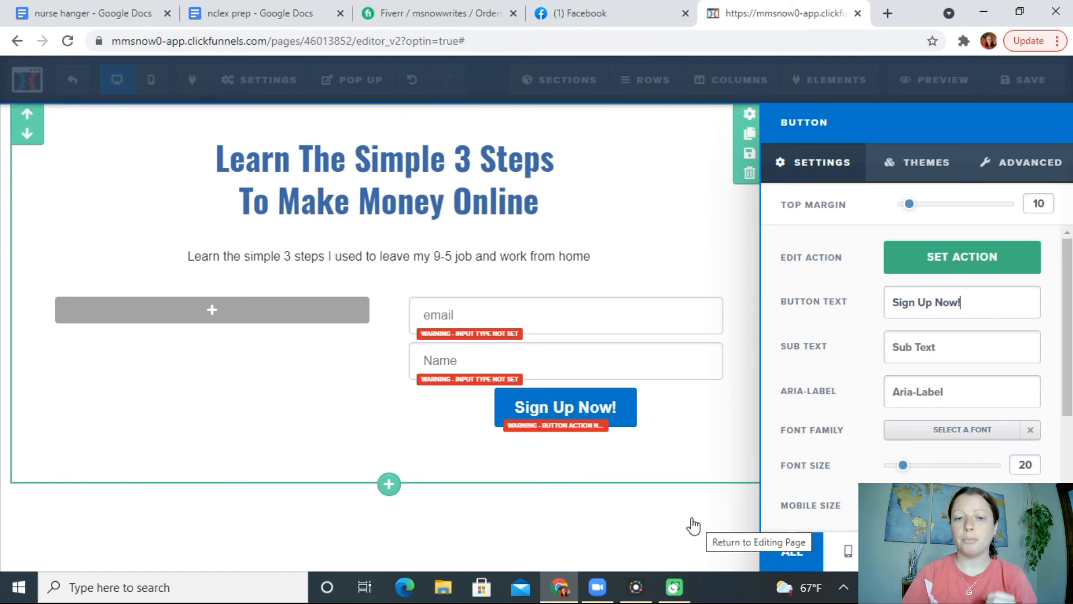
{"action": "scroll", "coordinate": [831, 450], "scroll_direction": "down", "scroll_amount": 3}
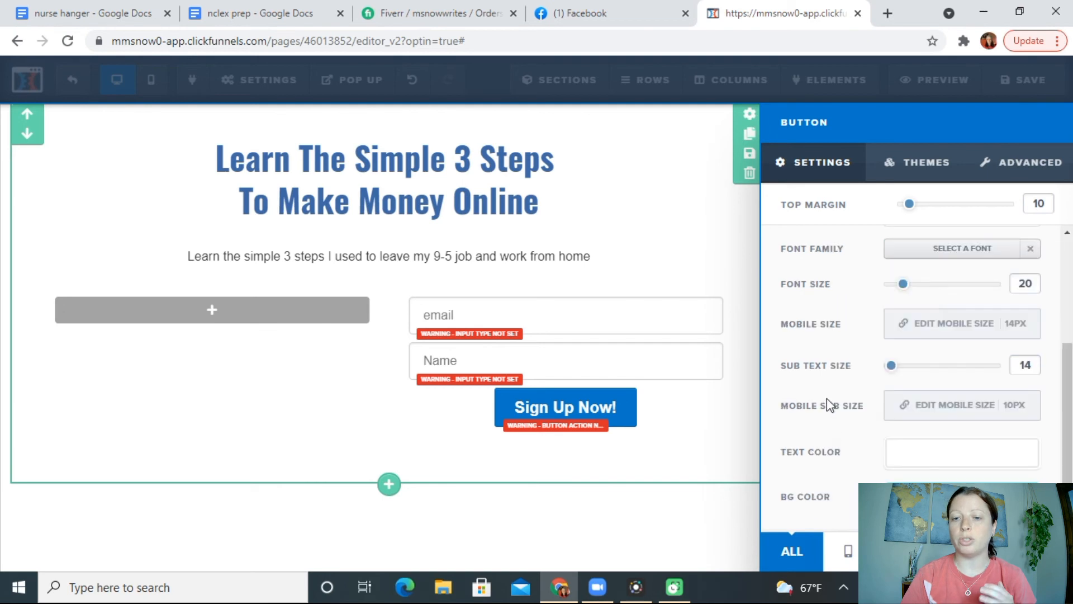
{"action": "left_click", "coordinate": [605, 524]}
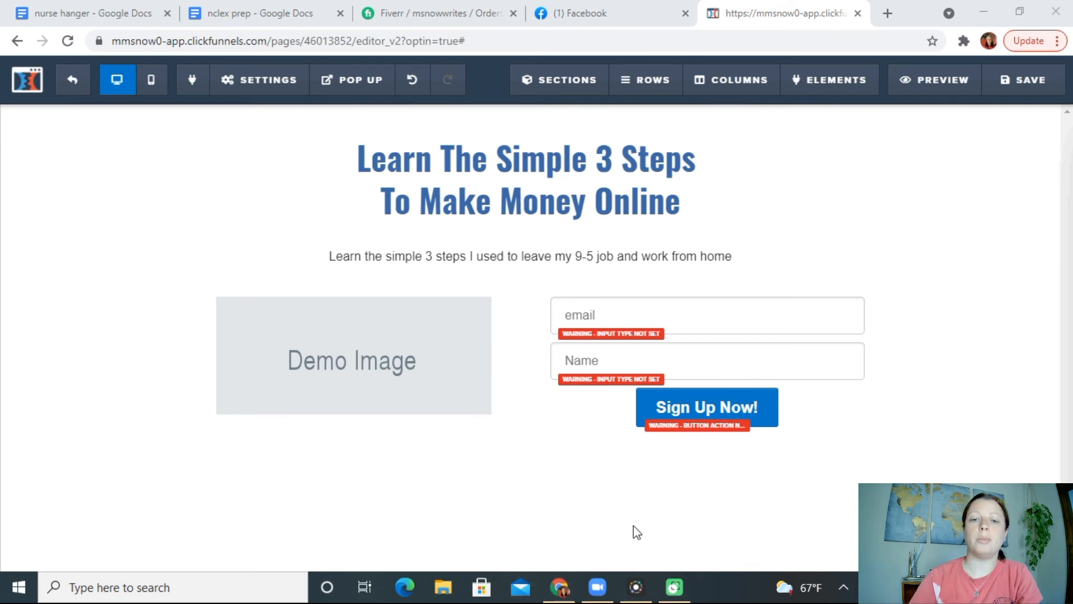
- Replace the demo image in the left column with the library photo of turquoise water and a palm-tree island, and save the page
{"action": "left_click", "coordinate": [334, 368]}
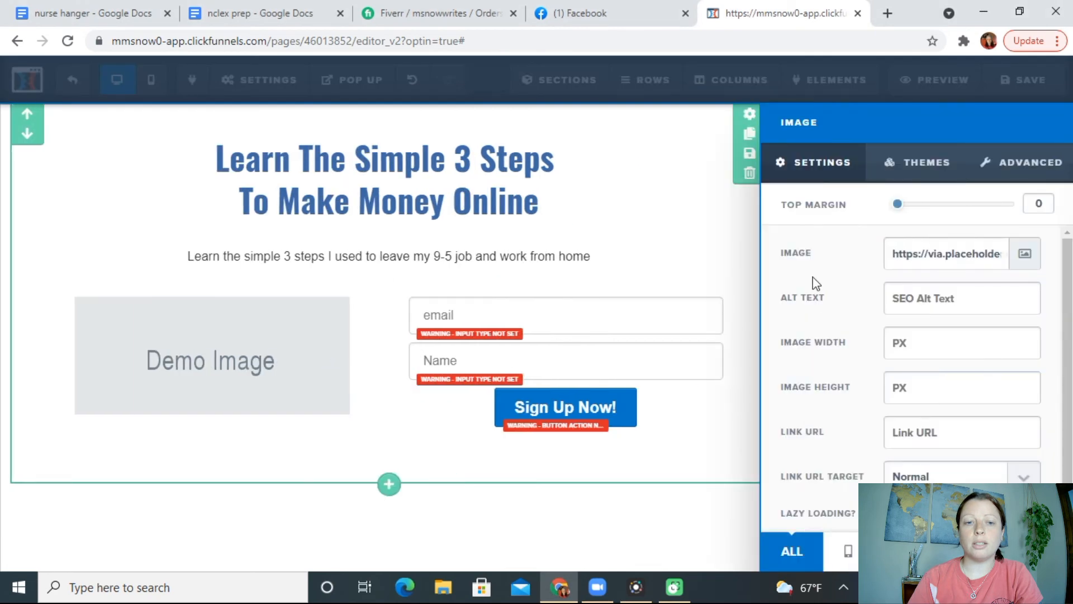
{"action": "left_click", "coordinate": [1024, 253]}
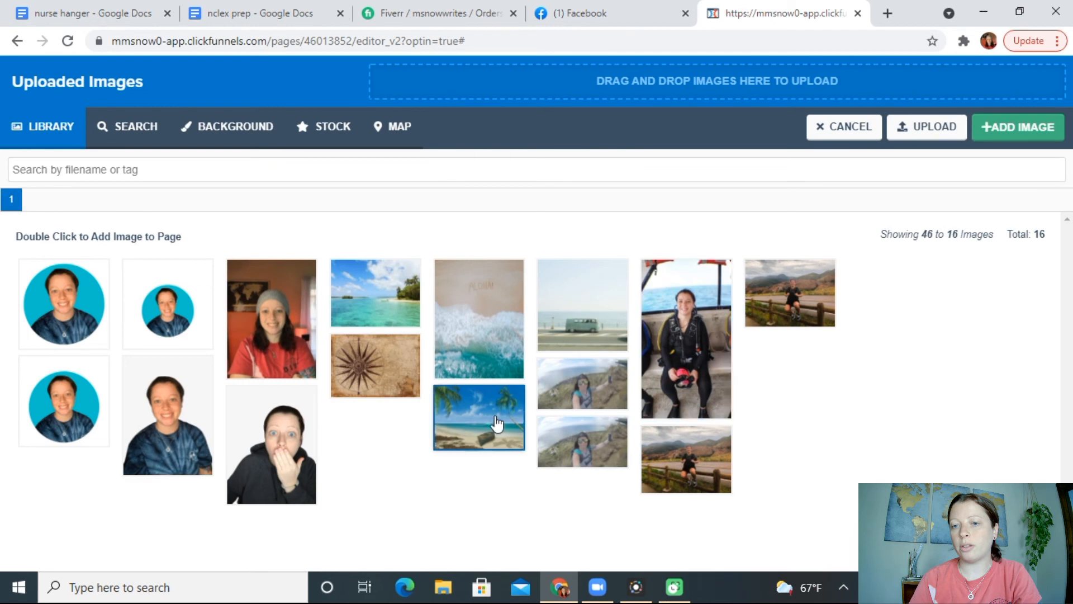
{"action": "left_click", "coordinate": [371, 287]}
{"action": "left_click", "coordinate": [1012, 133]}
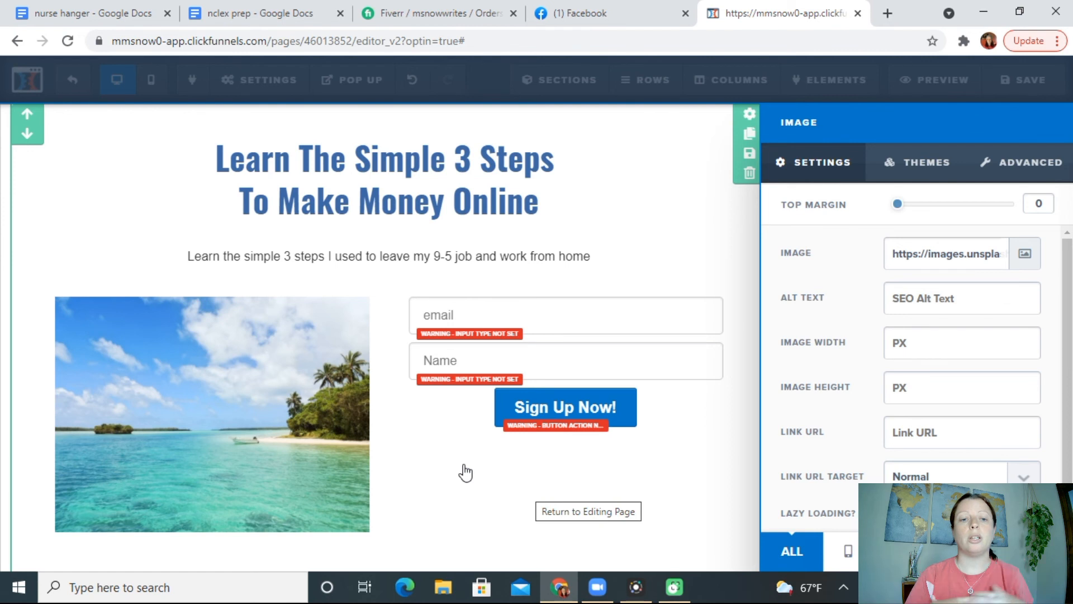
{"action": "left_click", "coordinate": [530, 478]}
{"action": "left_click", "coordinate": [531, 479]}
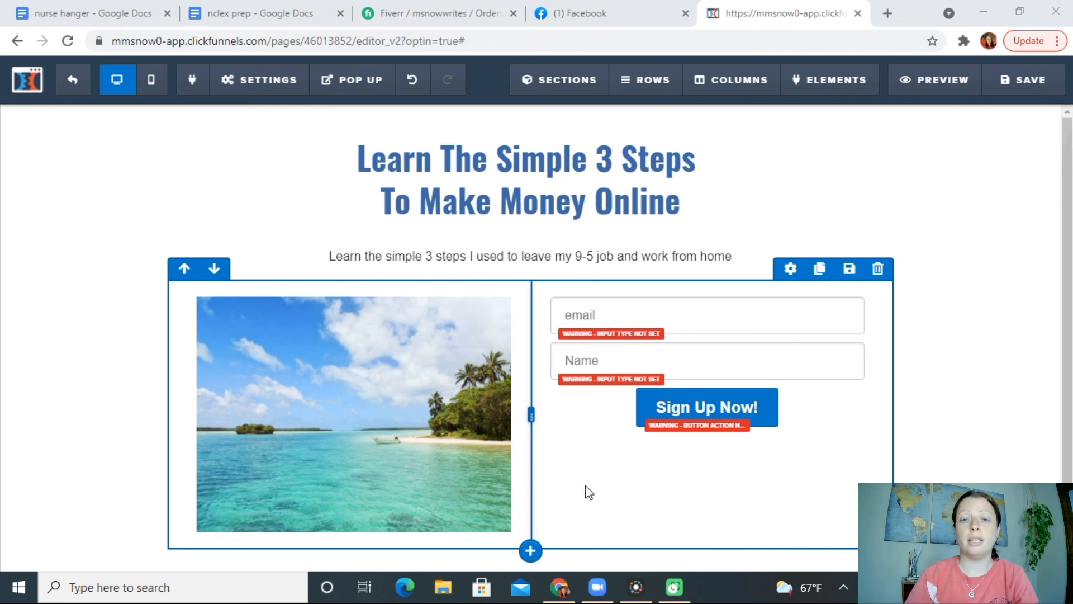
{"action": "left_click", "coordinate": [1024, 86]}
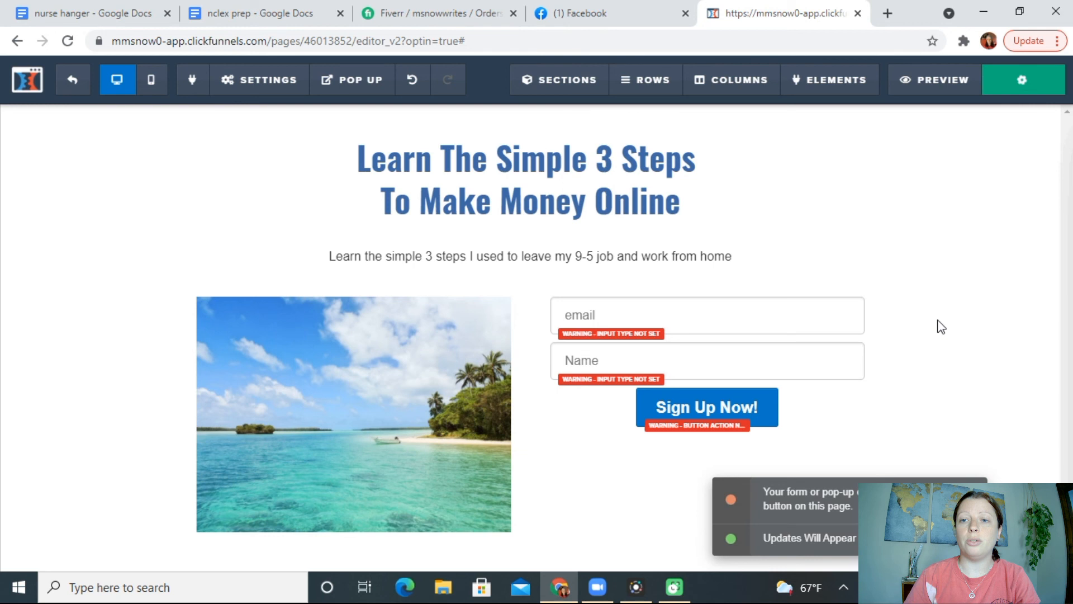